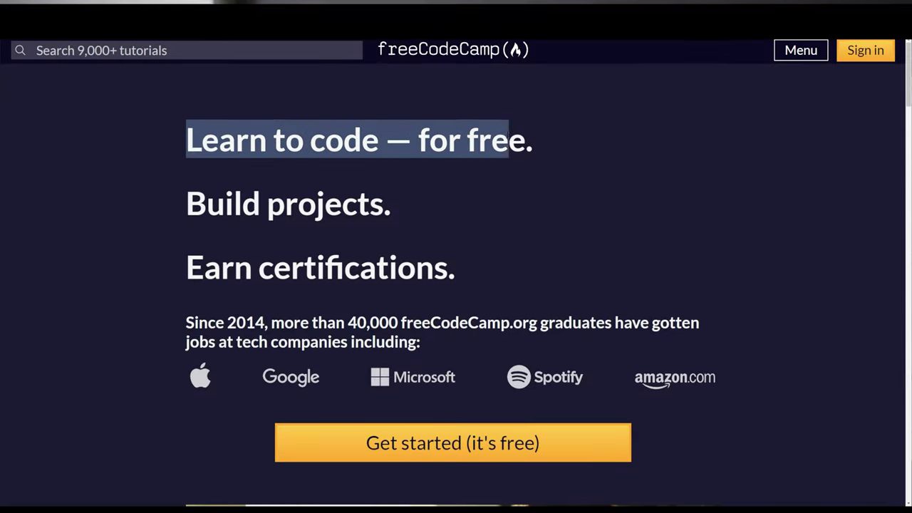
# Resume the "Learn HTML by Building a Cat Photo App" project in freeCodeCamp's Responsive Web Design certification and start coding.
pyautogui.scroll(-3, 593, 195)
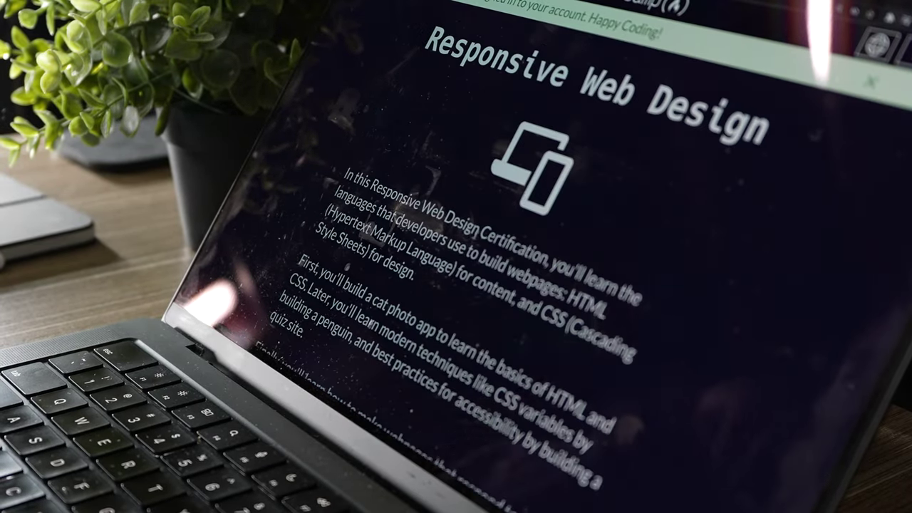
pyautogui.scroll(-10, 686, 295)
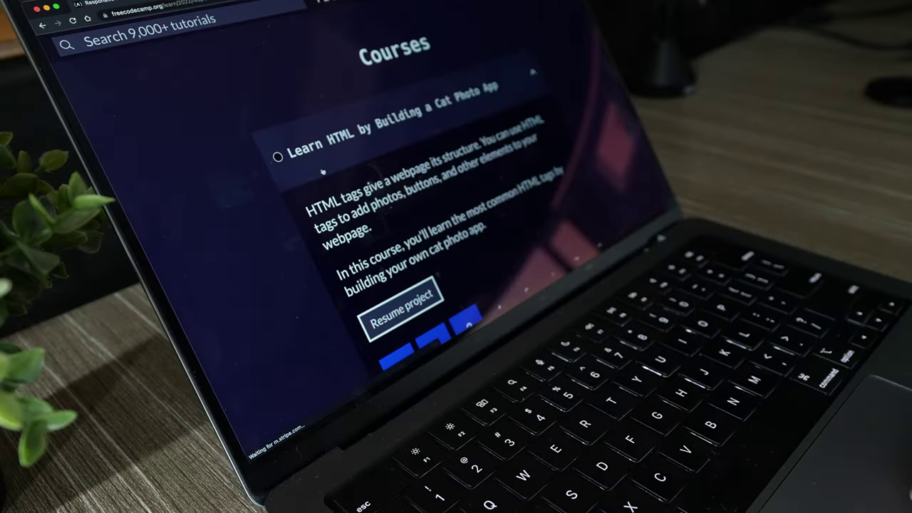
pyautogui.scroll(-5, 407, 224)
pyautogui.click(330, 228)
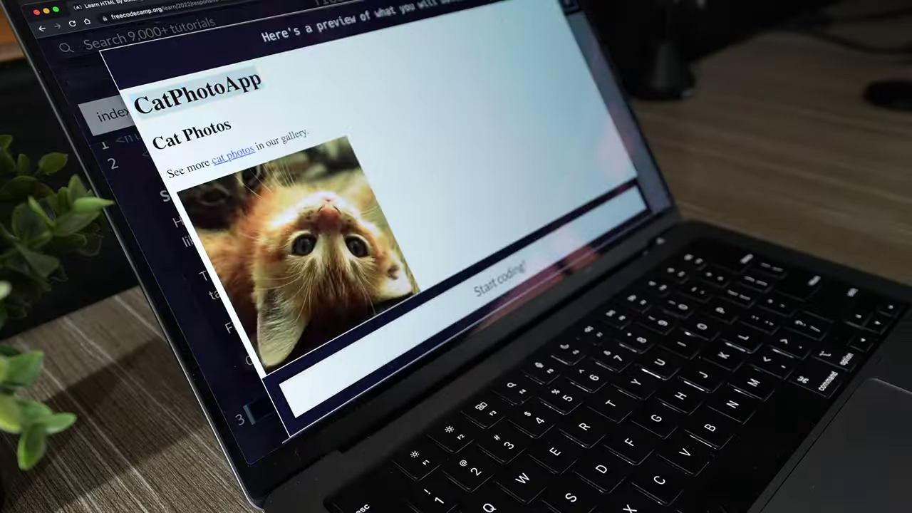
pyautogui.click(463, 467)
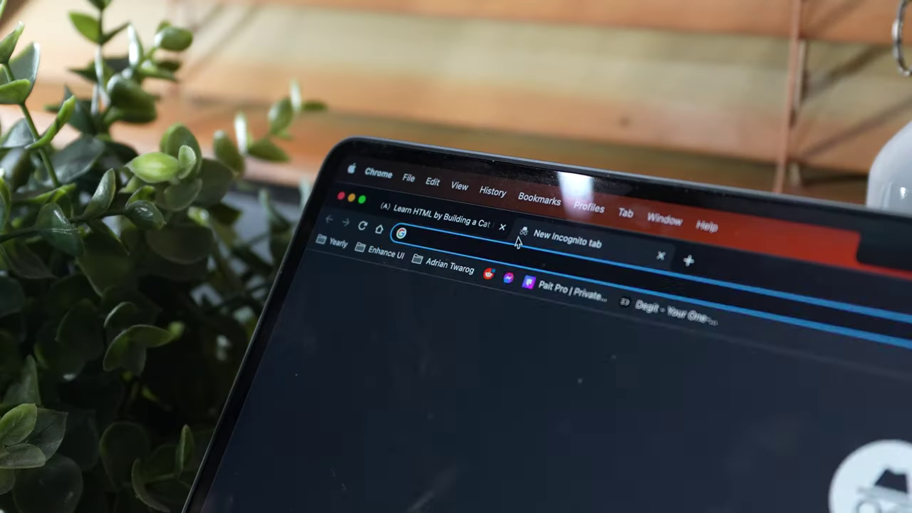
# Open chat.openai.com in a new browser tab and ask ChatGPT "What is freeCodeCamp?".
pyautogui.write('chat.openai.com')
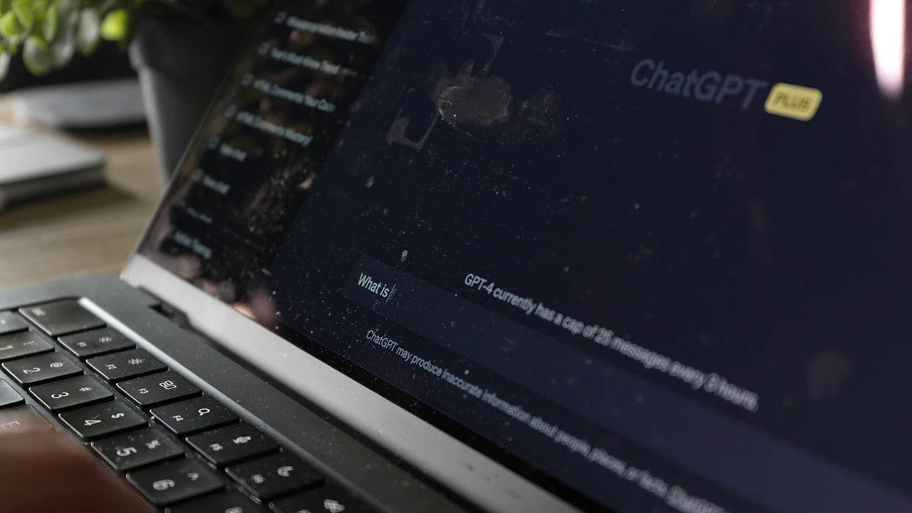
pyautogui.write('freeCod')
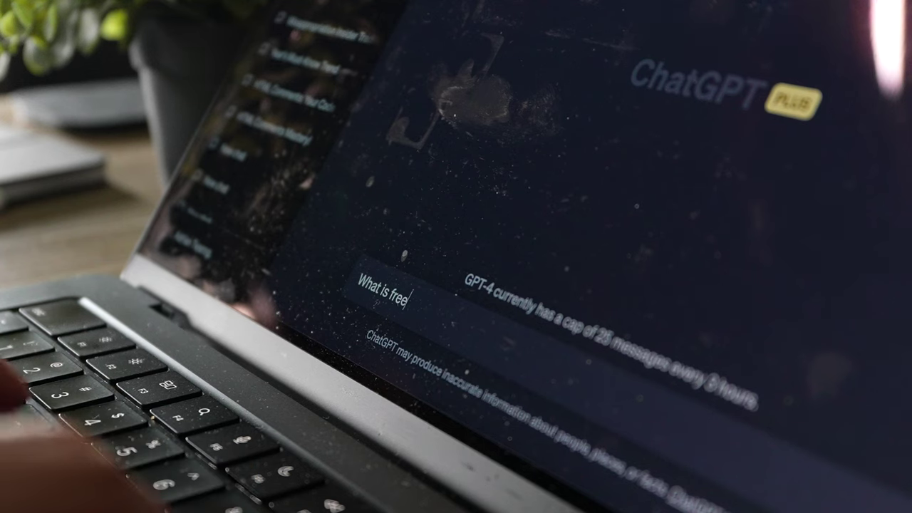
pyautogui.write('eCamp')
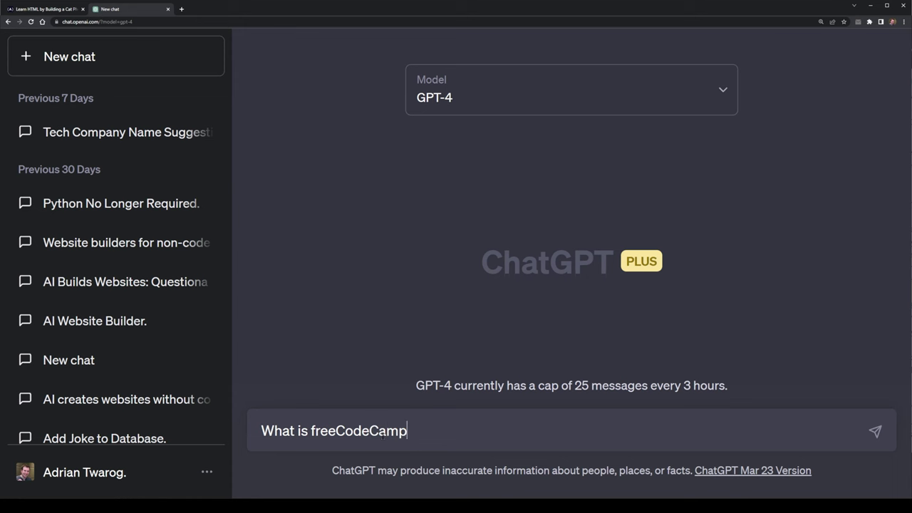
pyautogui.write('?')
pyautogui.press('Return')
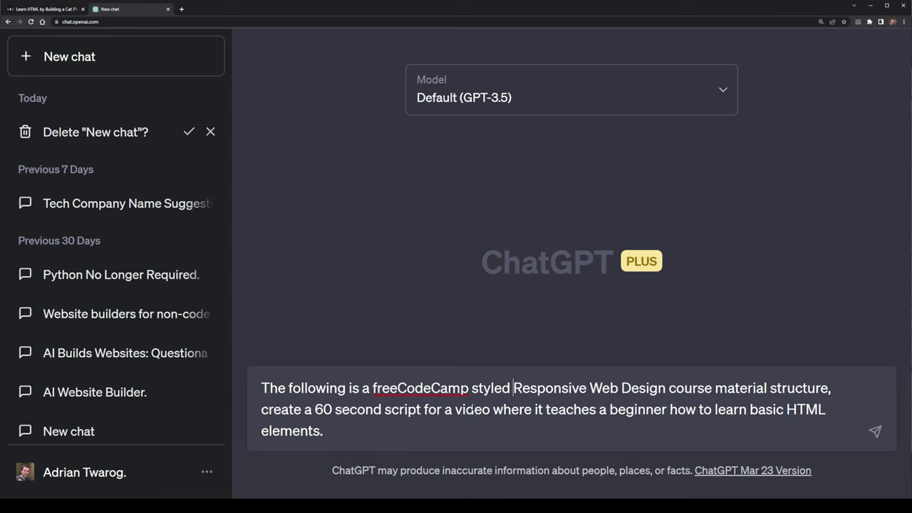
# Reword the 60-second video script prompt as a freeCodeCamp educator teaching Responsive Web Design material, and select the GPT-4 model.
pyautogui.write(' education')
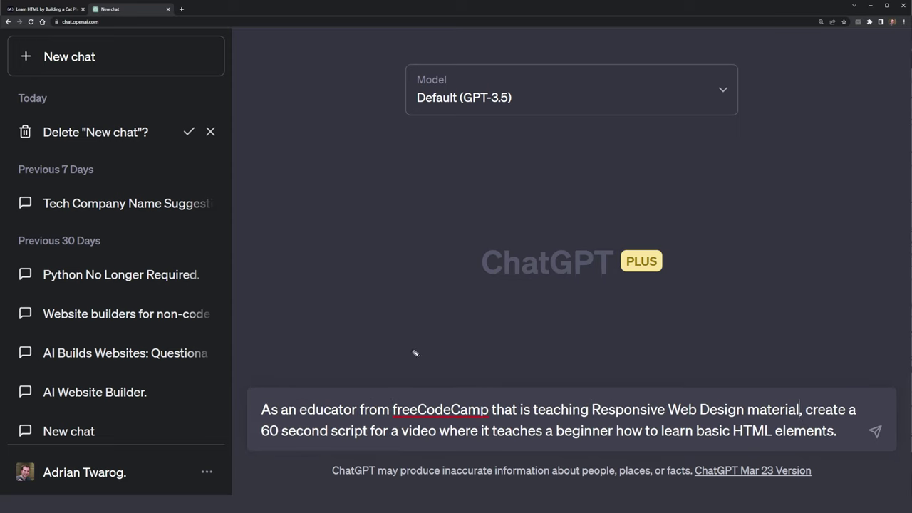
pyautogui.moveTo(343, 306); pyautogui.dragTo(368, 379)
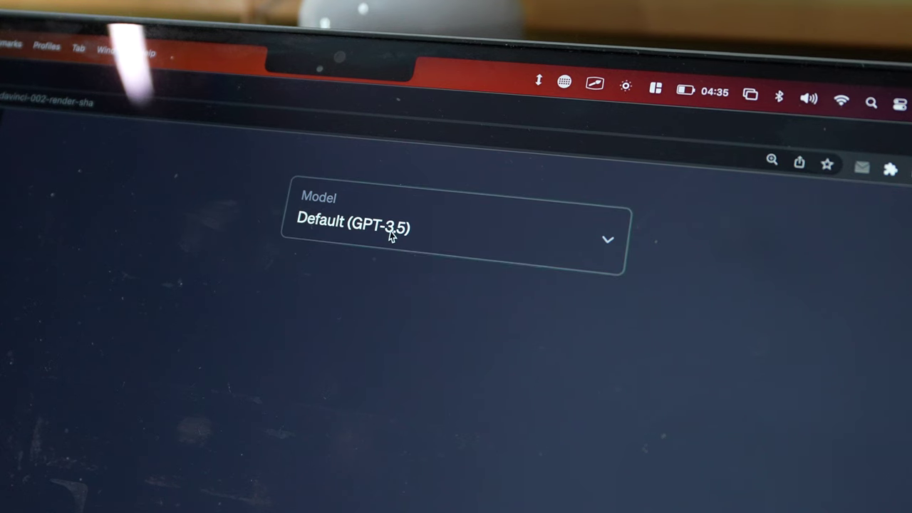
pyautogui.click(391, 236)
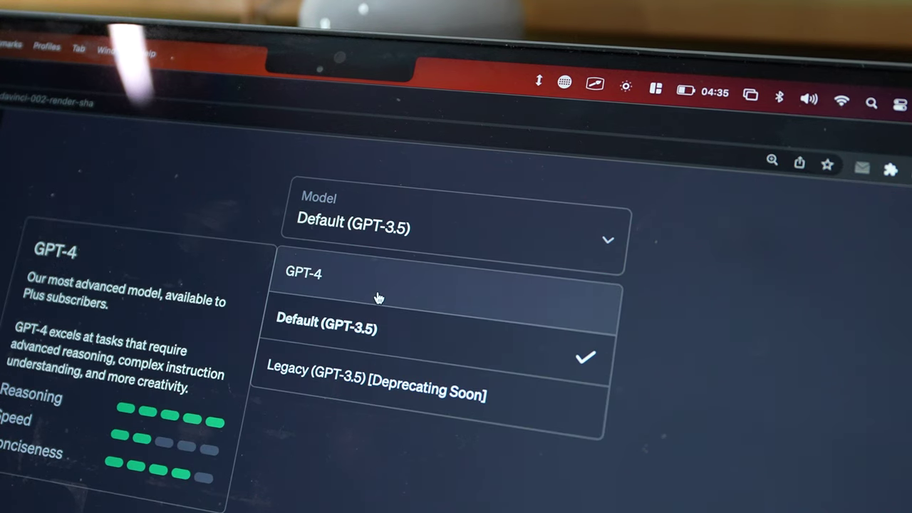
pyautogui.click(378, 298)
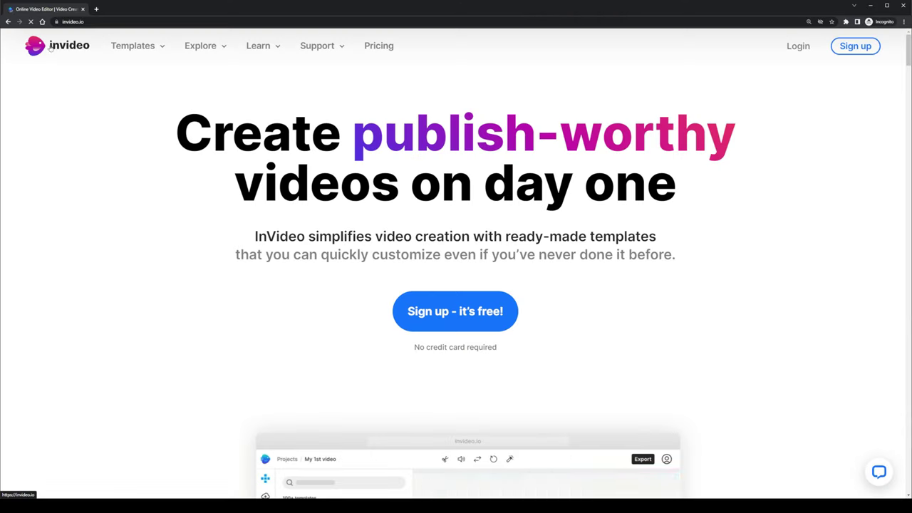
# Switch to InVideo, review its home page and start a text to video project from the dashboard.
pyautogui.moveTo(65, 59); pyautogui.dragTo(133, 189)
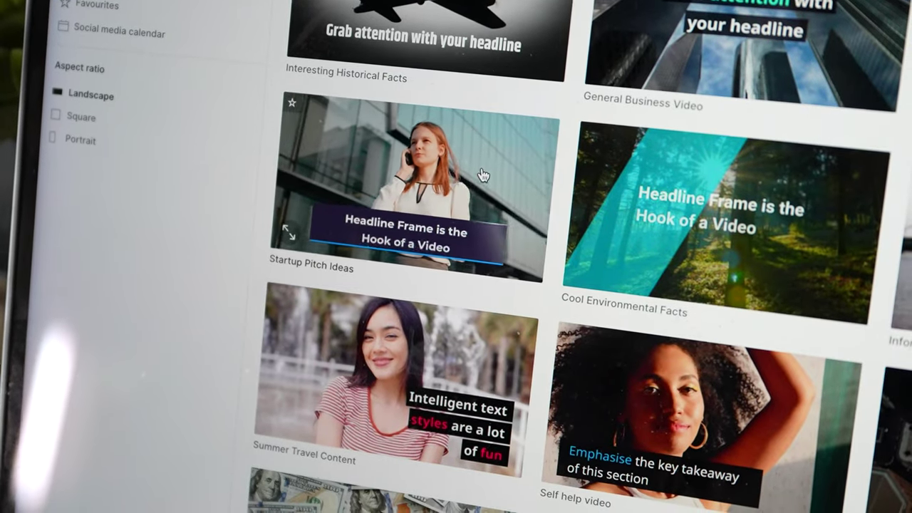
pyautogui.scroll(-3, 477, 175)
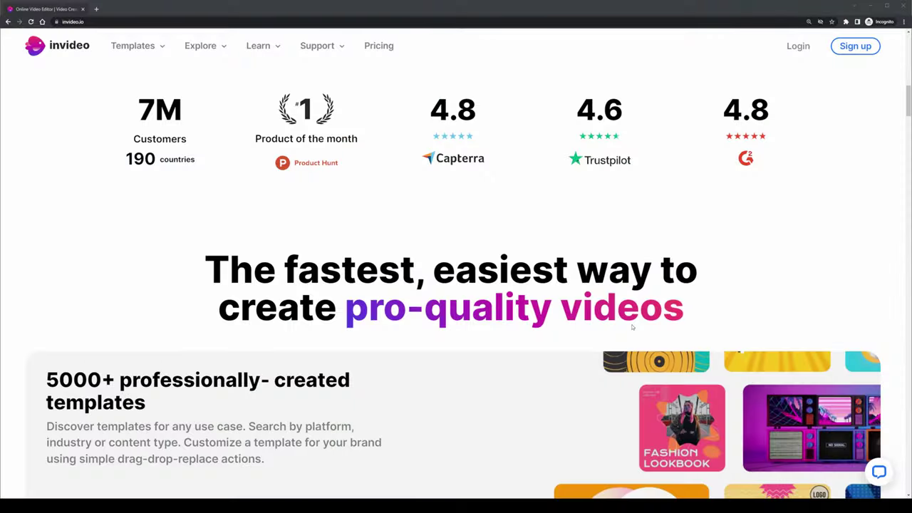
pyautogui.scroll(-5, 632, 326)
pyautogui.scroll(-8, 632, 327)
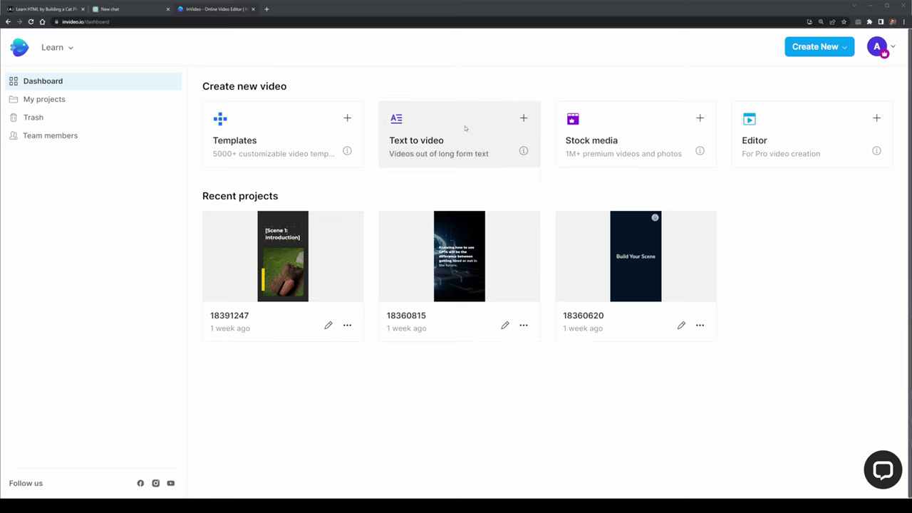
pyautogui.click(527, 119)
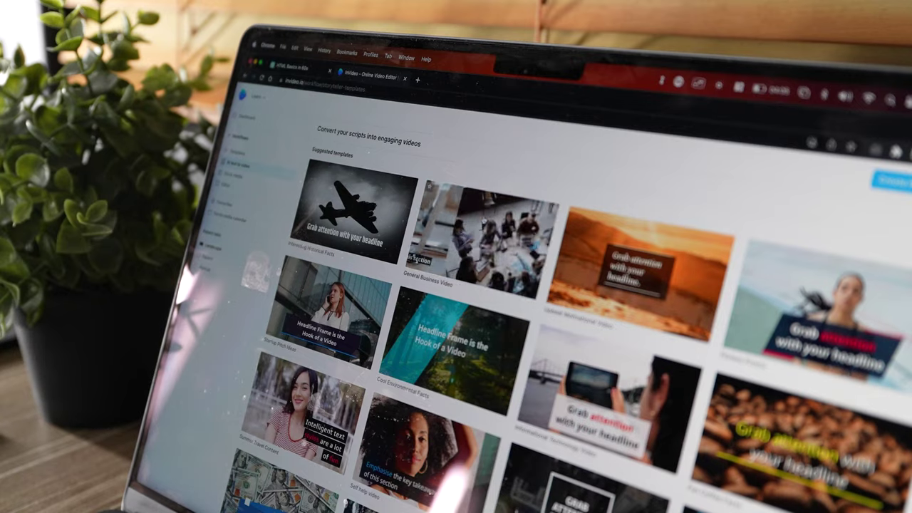
# Choose the Performing Arts Facts template in Portrait (9:16) format for the new video.
pyautogui.scroll(-10, 389, 302)
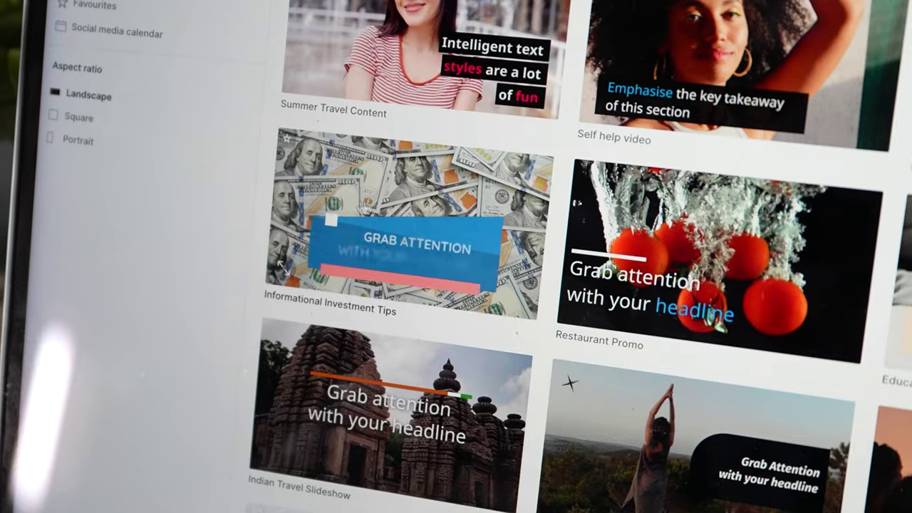
pyautogui.scroll(-3, 470, 242)
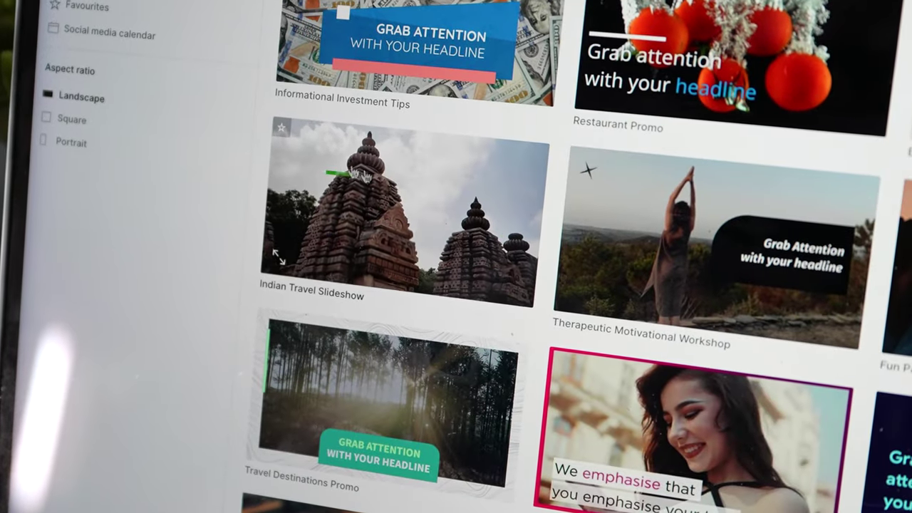
pyautogui.scroll(-3, 460, 209)
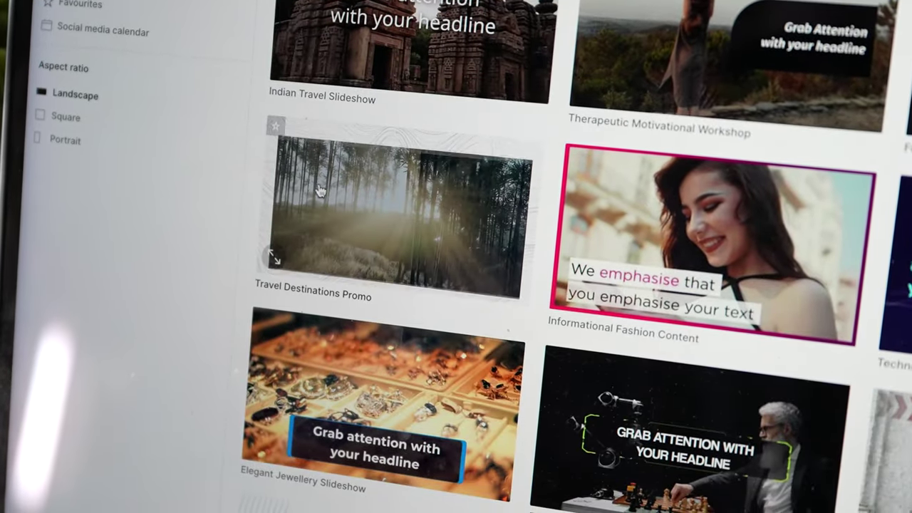
pyautogui.scroll(-5, 479, 230)
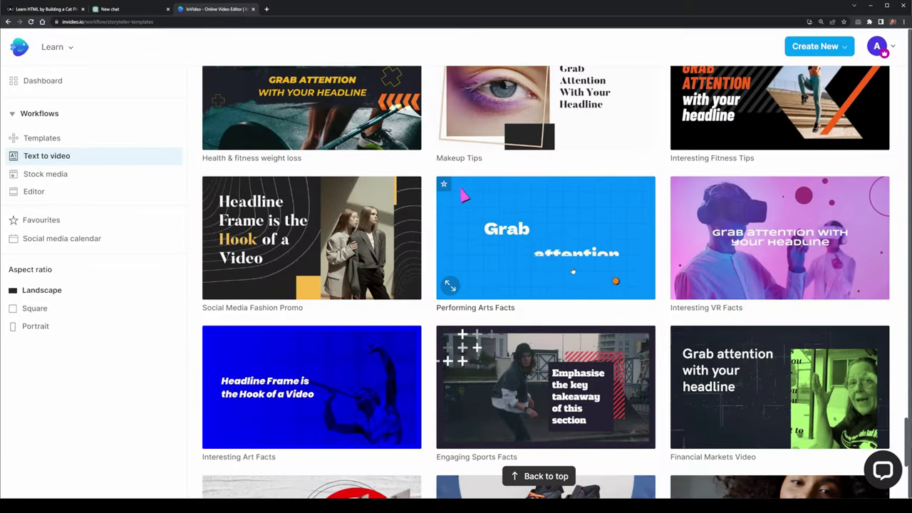
pyautogui.click(573, 271)
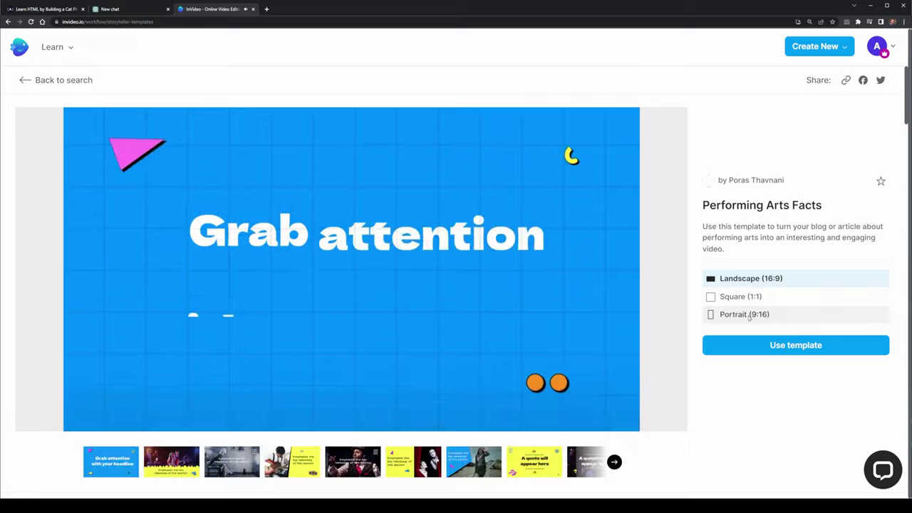
pyautogui.click(745, 315)
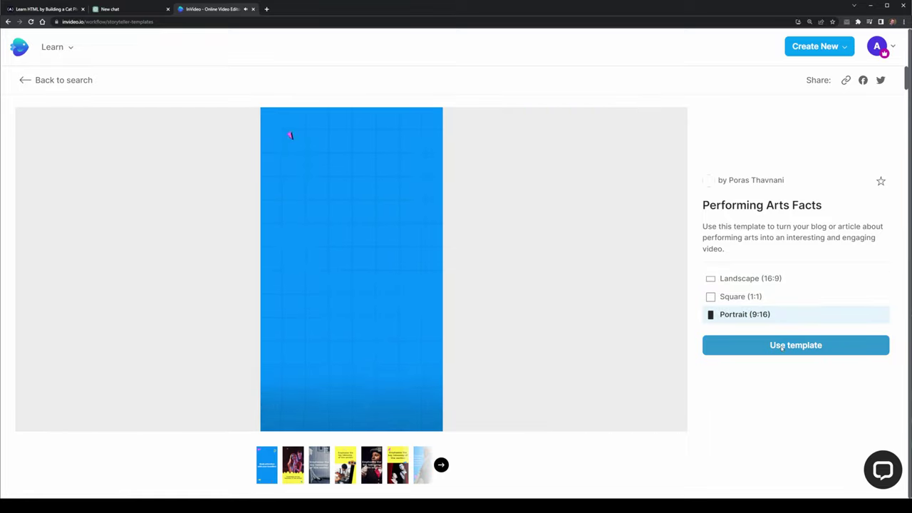
pyautogui.click(780, 346)
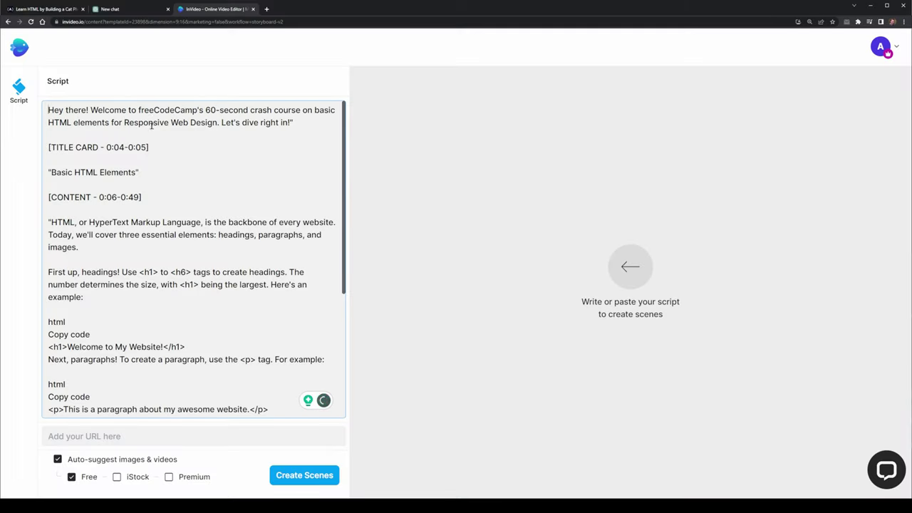
# Clean up the script so it opens with "Welcome to a 60-second crash course", and include iStock and Premium media suggestions.
pyautogui.doubleClick(205, 110)
pyautogui.write('a')
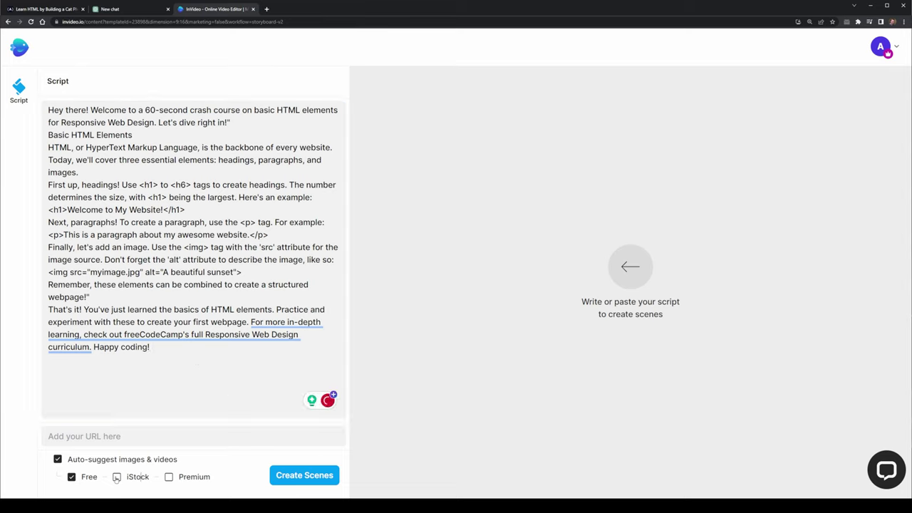
pyautogui.moveTo(229, 372); pyautogui.dragTo(204, 449)
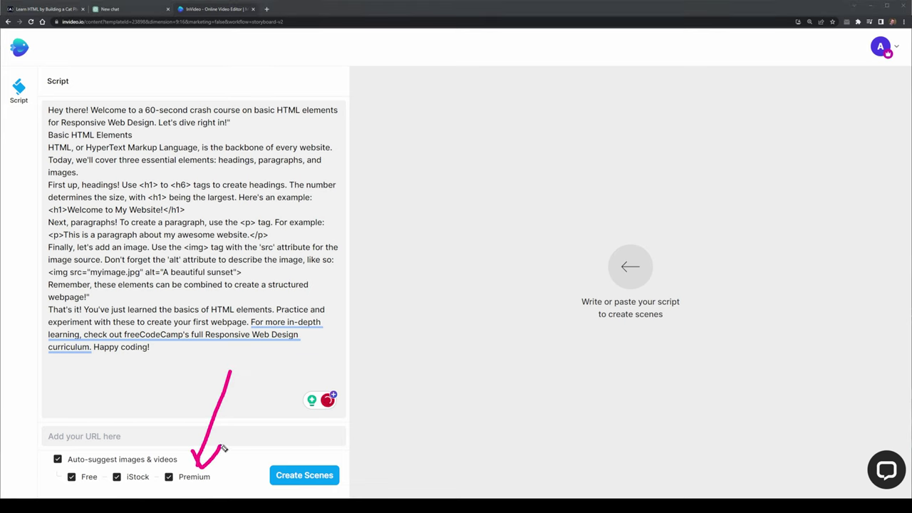
# Create the scenes from the script and preview the generated video.
pyautogui.click(305, 476)
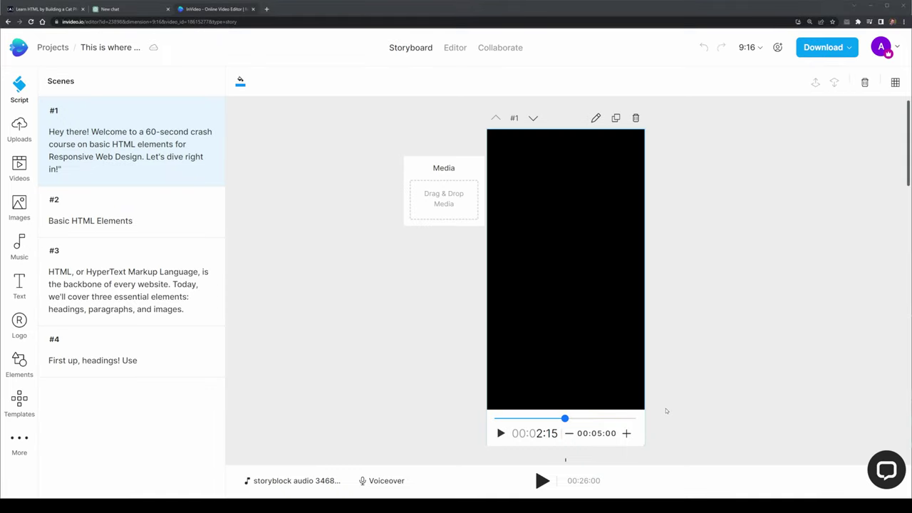
pyautogui.press('space')
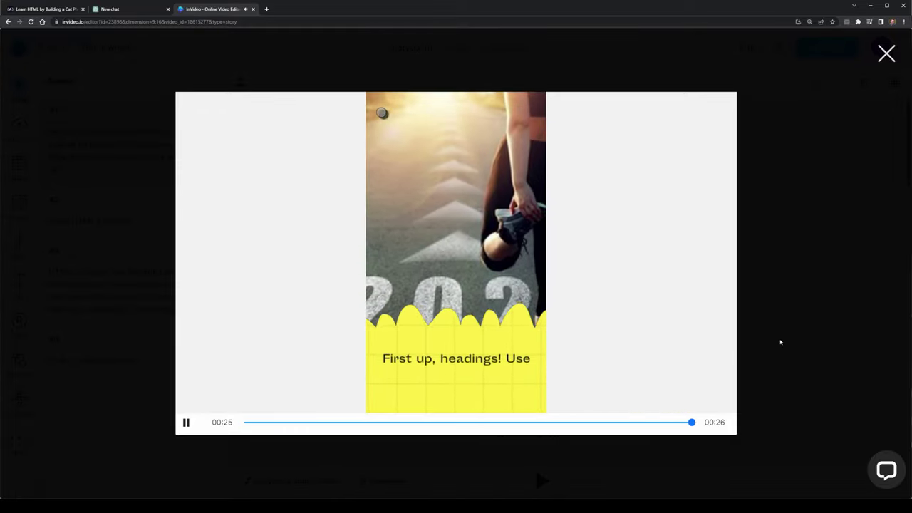
pyautogui.click(781, 342)
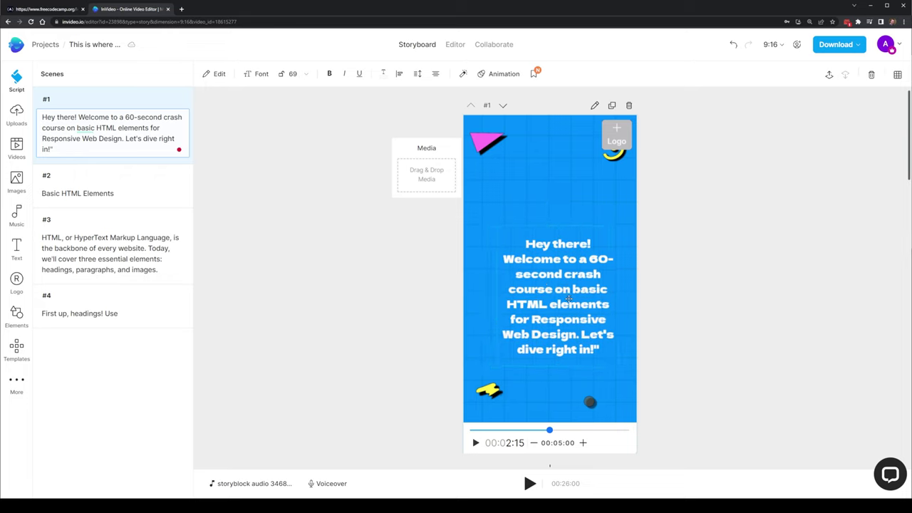
# Search the stock media for "coding", place a code-screen video clip above the text in scene 1 and play the scene.
pyautogui.click(16, 180)
pyautogui.click(94, 96)
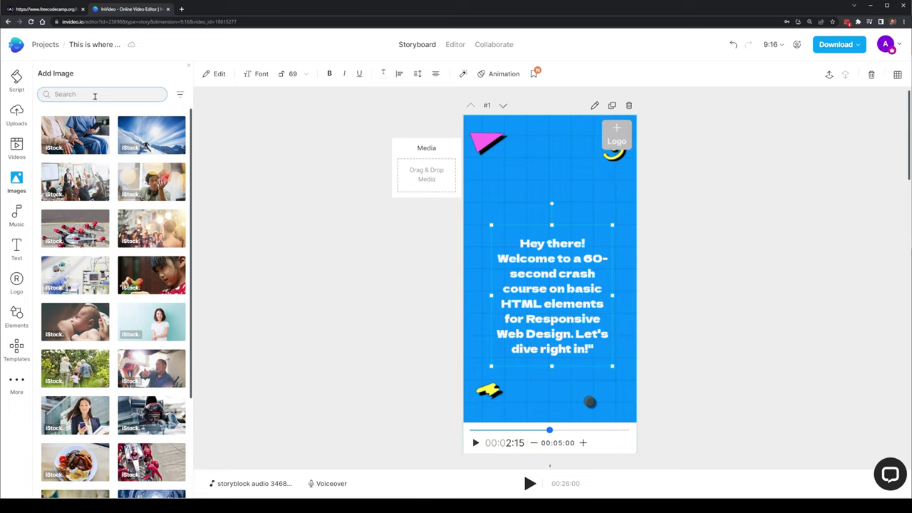
pyautogui.write('coding')
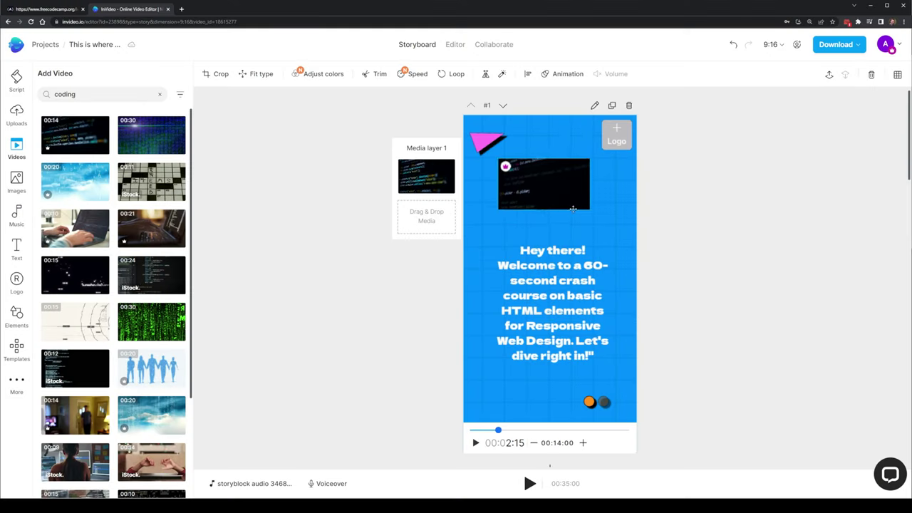
pyautogui.click(474, 442)
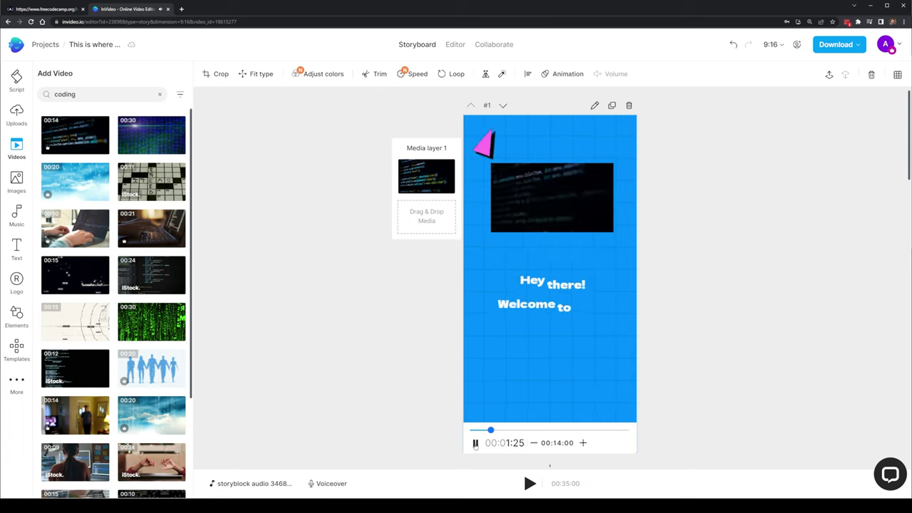
pyautogui.click(475, 442)
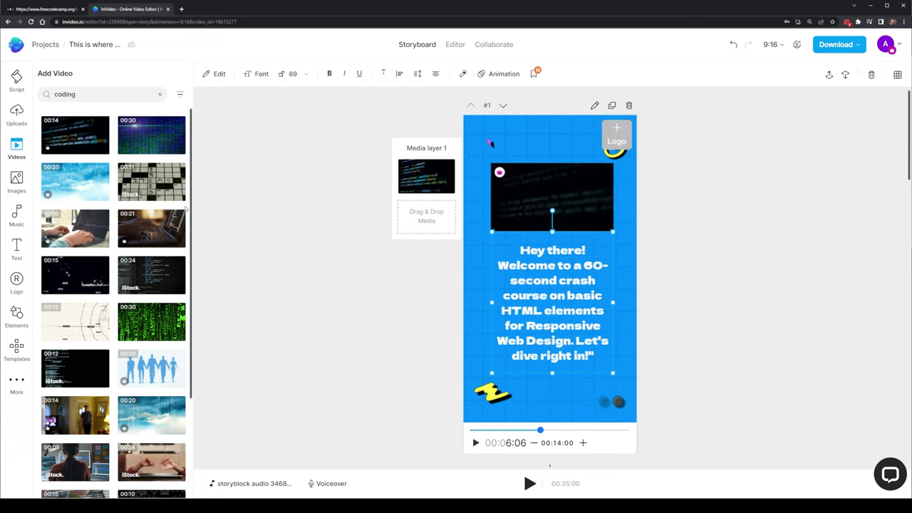
# Rewrite the scene 1 text as "We're going to learn HTML elements and tags in 60. Let's jump right in!".
pyautogui.click(518, 265)
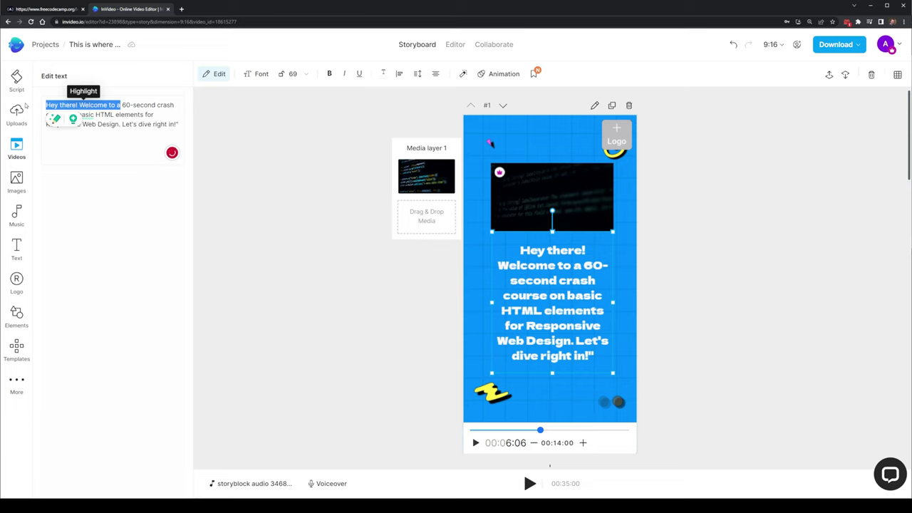
pyautogui.write('In')
pyautogui.write(' element')
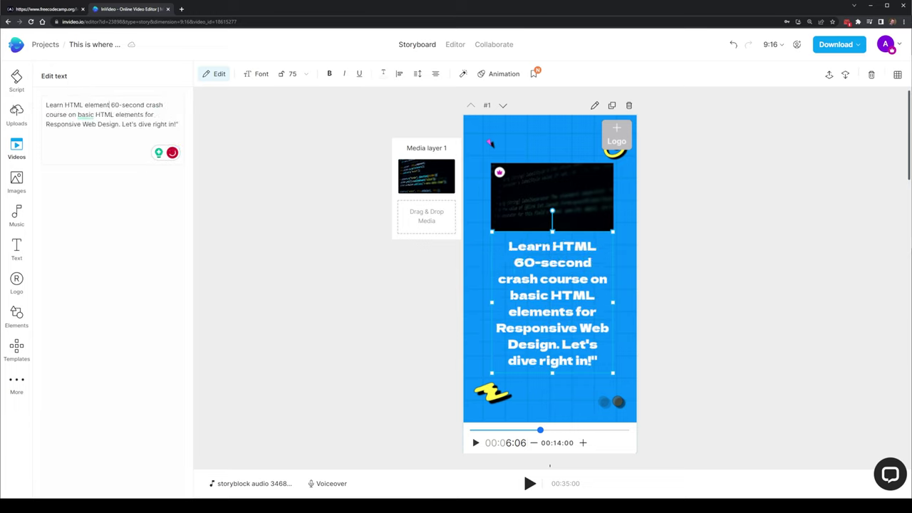
pyautogui.write('s and tags in')
pyautogui.press('BackSpace')
pyautogui.moveTo(83, 124); pyautogui.dragTo(46, 114)
pyautogui.press('BackSpace')
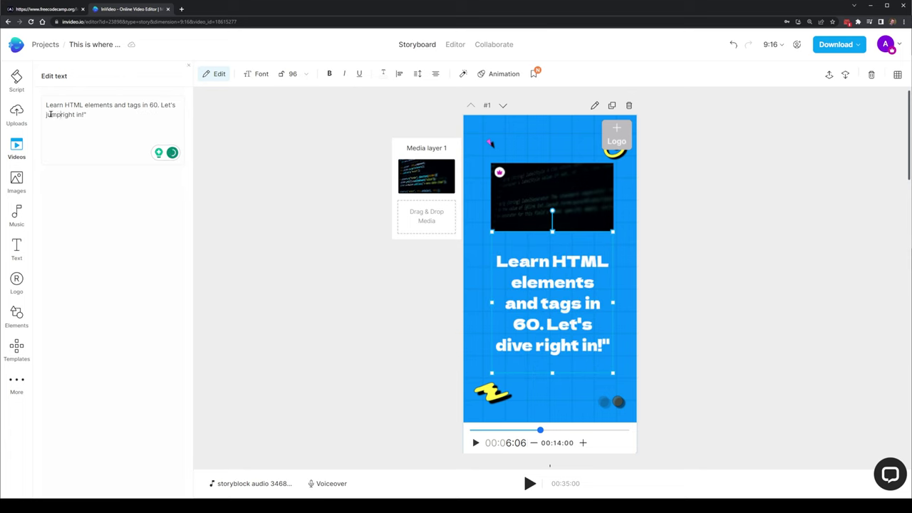
pyautogui.click(46, 105)
pyautogui.write("We're going to")
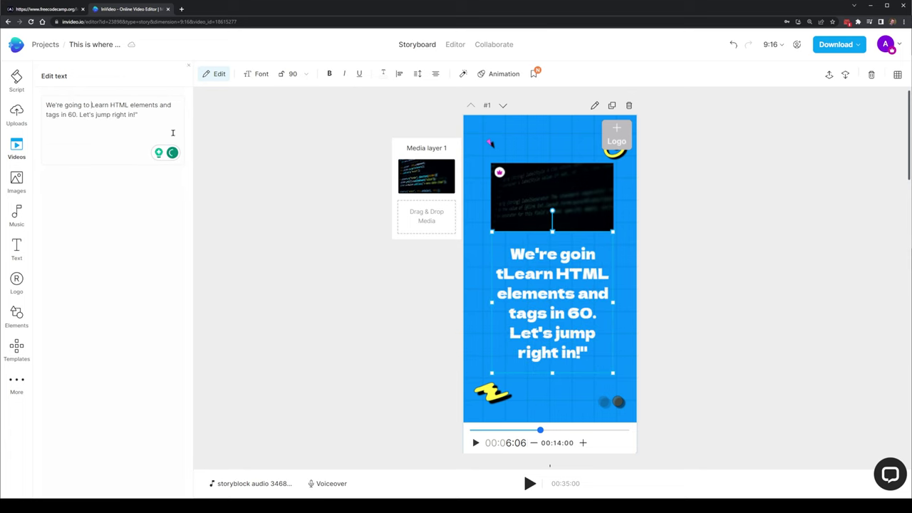
pyautogui.press('Delete')
pyautogui.write('k')
# Switch to the freeCodeCamp page and open Step 1 of Learn HTML by Building a Cat Photo App.
pyautogui.click(232, 257)
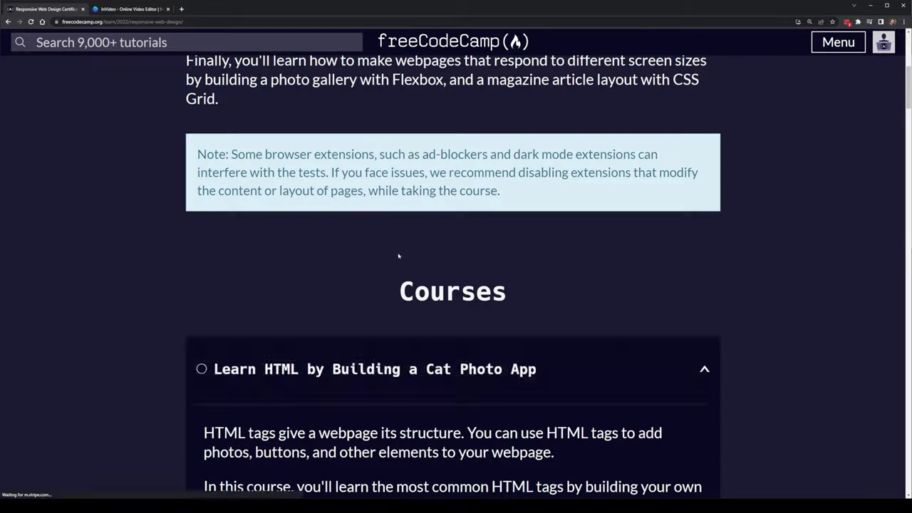
pyautogui.scroll(-2, 456, 285)
pyautogui.click(248, 462)
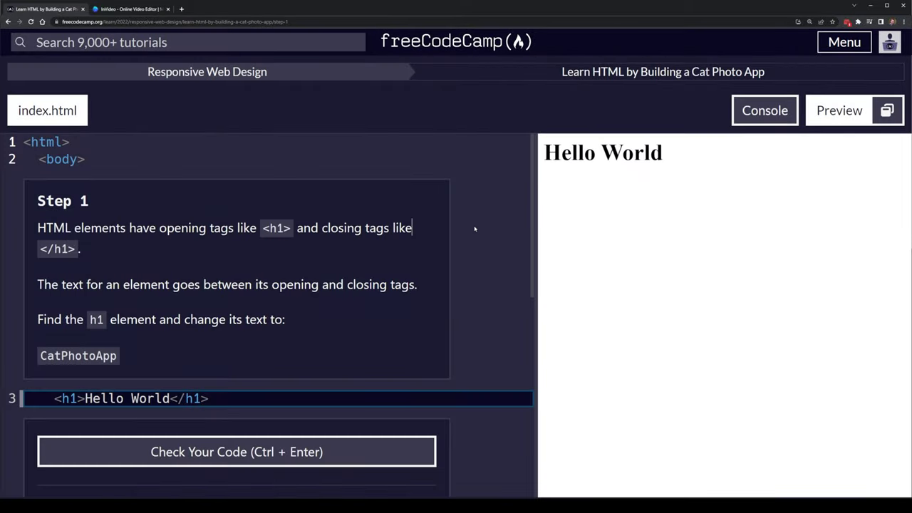
# Show the freeCodeCamp lesson in the browser's responsive device view at 150% zoom.
pyautogui.press('F12')
pyautogui.hotkey('ctrl', 'shift', 'm')
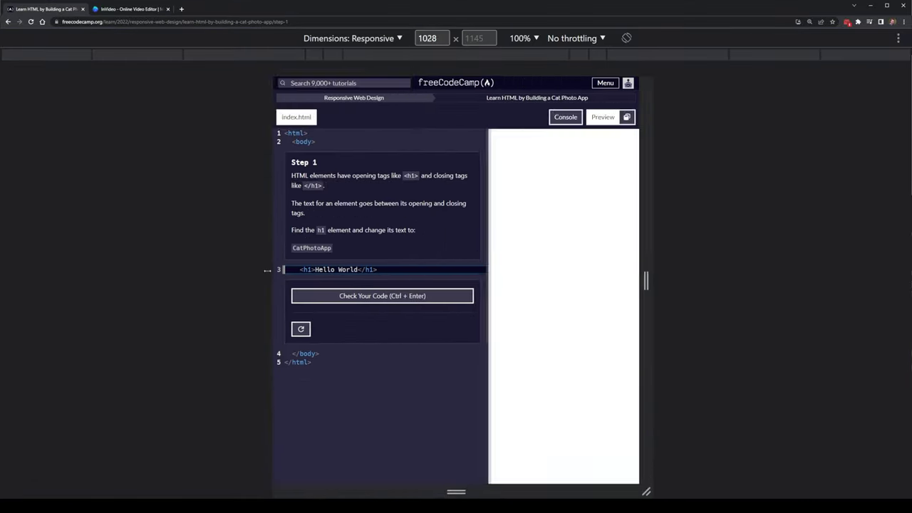
pyautogui.click(525, 38)
pyautogui.click(527, 95)
pyautogui.click(525, 38)
pyautogui.click(527, 107)
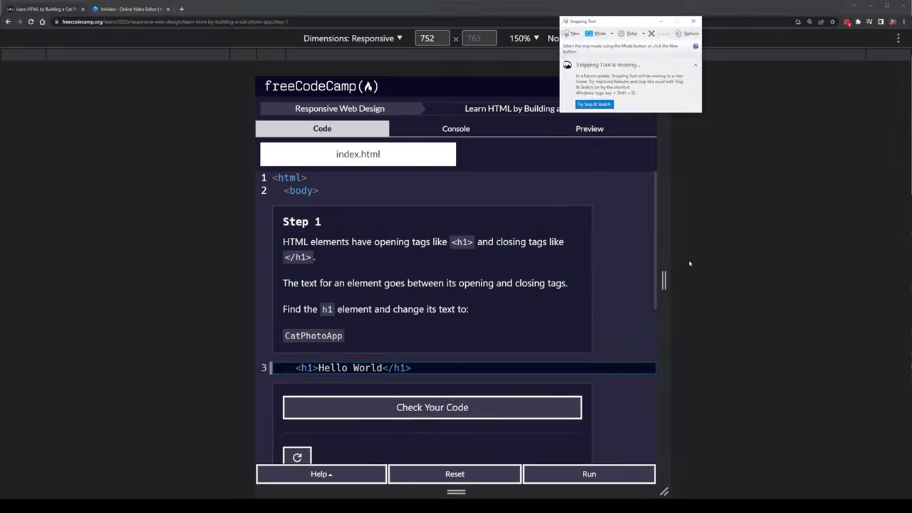
# Narrow the responsive view to 440 pixels wide, then snip the Step 1 instruction box and save the capture.
pyautogui.moveTo(662, 282); pyautogui.dragTo(581, 280)
pyautogui.moveTo(351, 203); pyautogui.dragTo(568, 372)
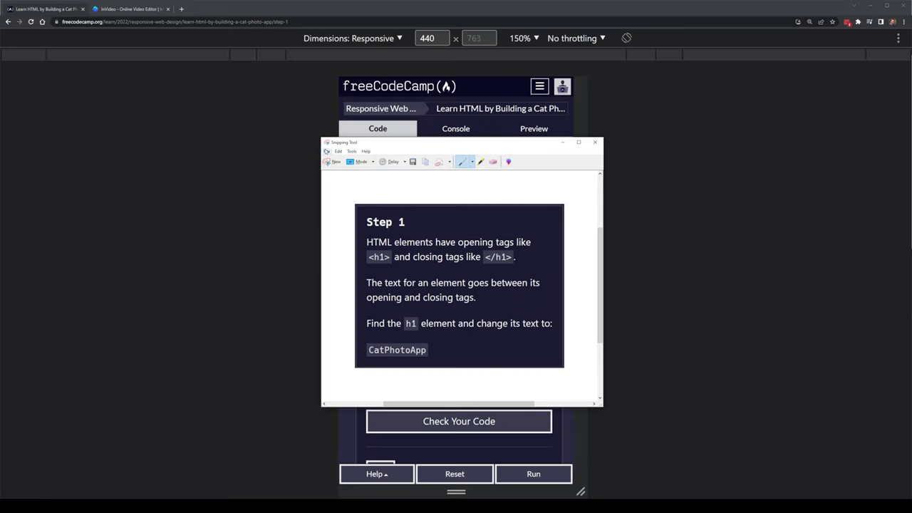
pyautogui.hotkey('ctrl', 's')
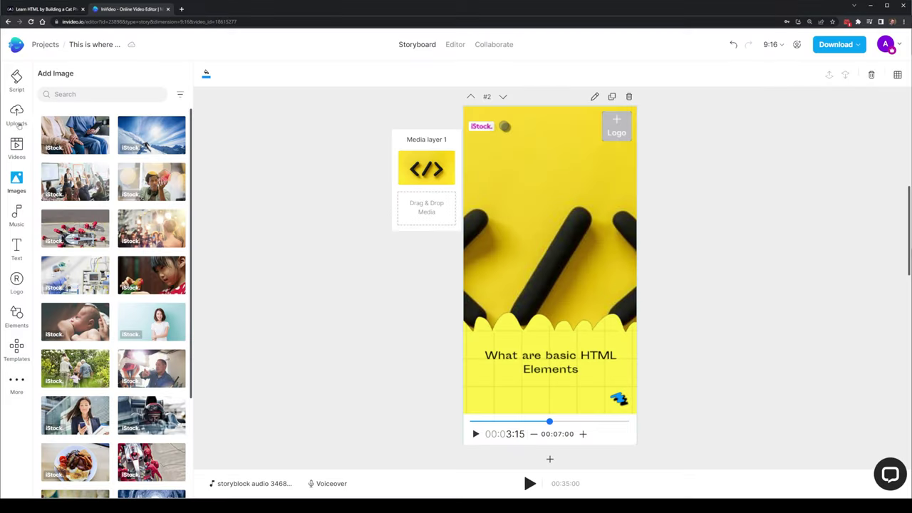
# In InVideo, shorten the scene 2 text to "What are HTML Elements" and place the uploaded HTML elements diagram above it.
pyautogui.click(17, 116)
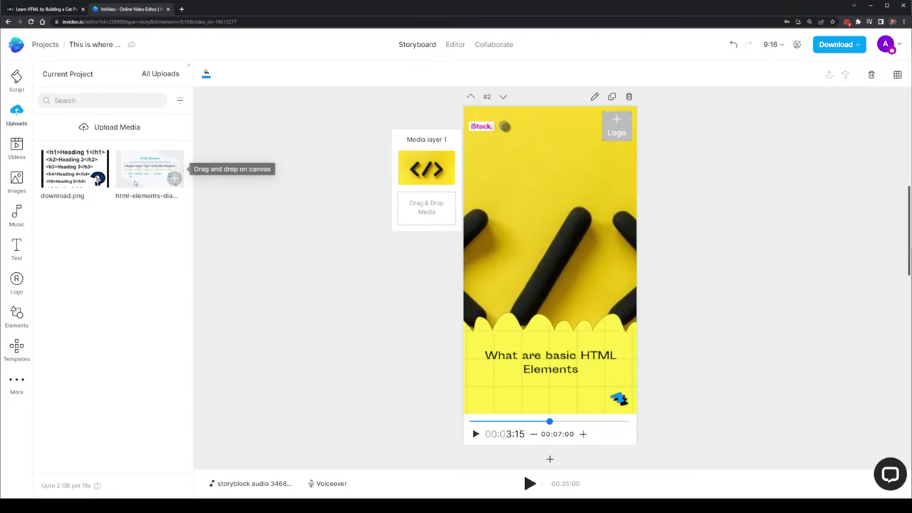
pyautogui.moveTo(134, 183); pyautogui.dragTo(505, 281)
pyautogui.click(403, 321)
pyautogui.hotkey('ctrl', 'z')
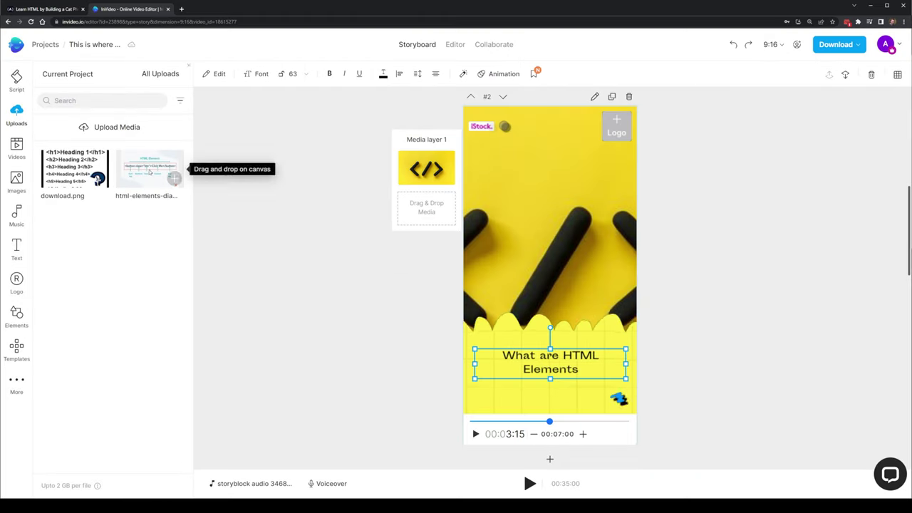
pyautogui.moveTo(150, 173); pyautogui.dragTo(542, 278)
pyautogui.click(505, 323)
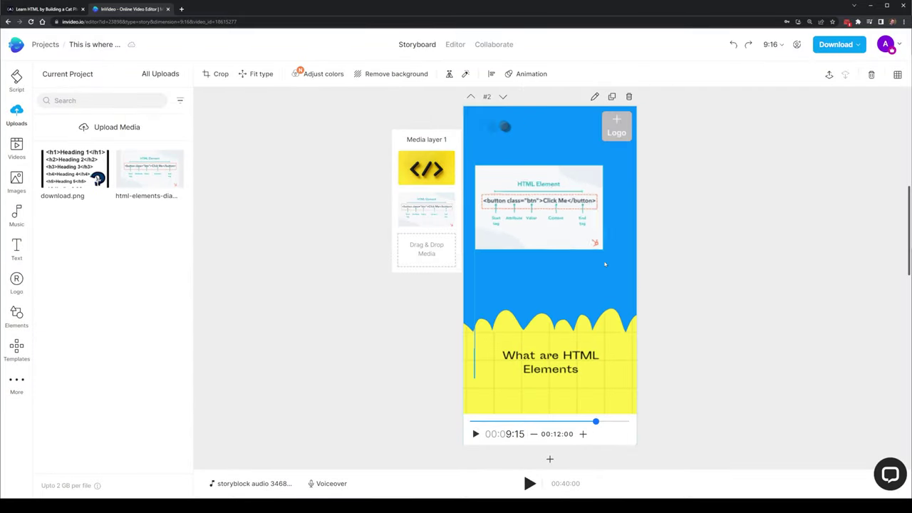
pyautogui.click(701, 215)
# Remove the stock image from scene 3, then extend the yellow wavy shape upward and enlarge the text on it.
pyautogui.click(17, 84)
pyautogui.click(144, 229)
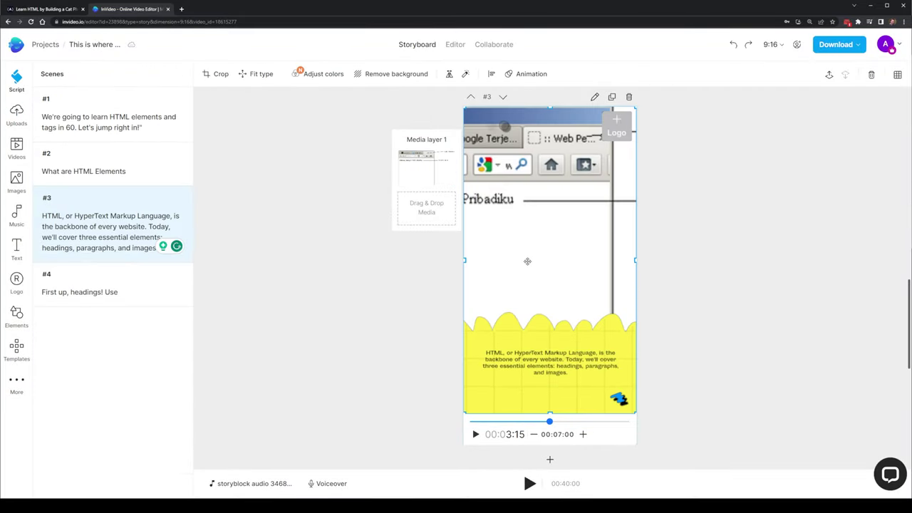
pyautogui.moveTo(560, 354); pyautogui.dragTo(582, 305)
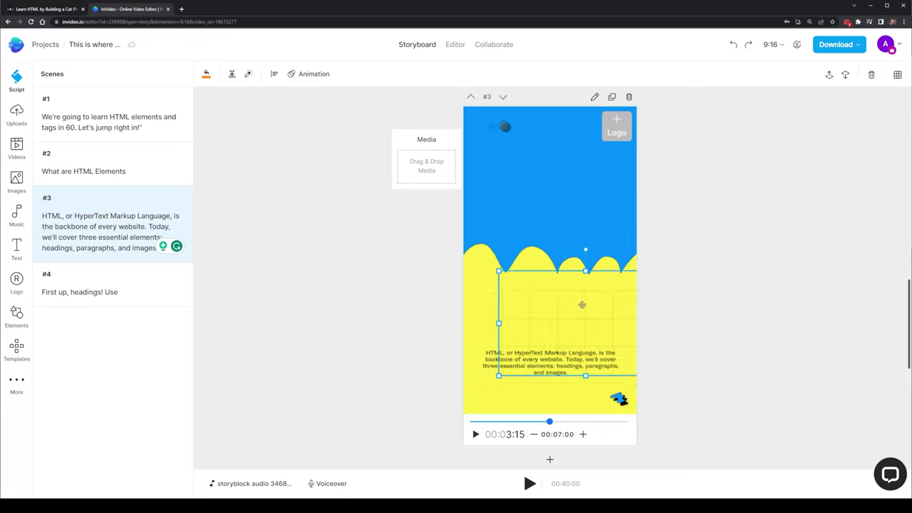
pyautogui.click(551, 345)
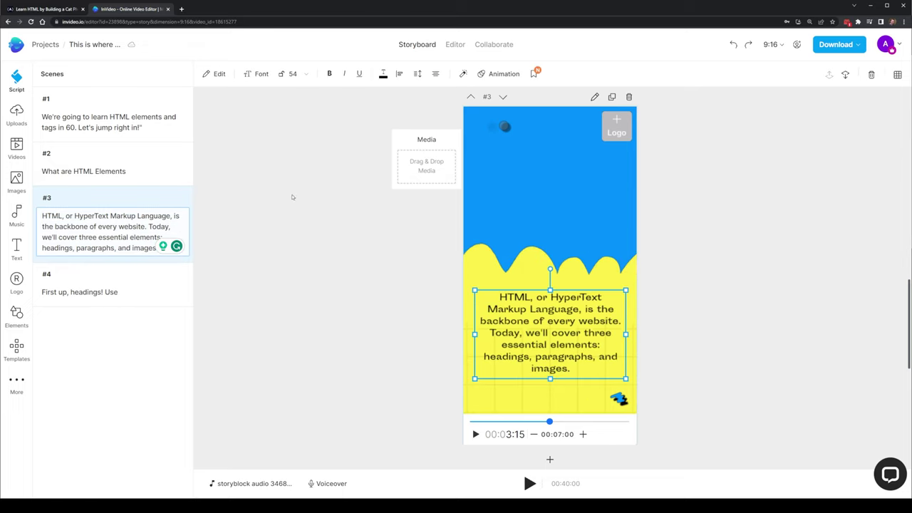
# Place the uploaded headings image download.png in the blue area of scene 3.
pyautogui.click(261, 214)
pyautogui.click(16, 114)
pyautogui.moveTo(78, 175); pyautogui.dragTo(586, 279)
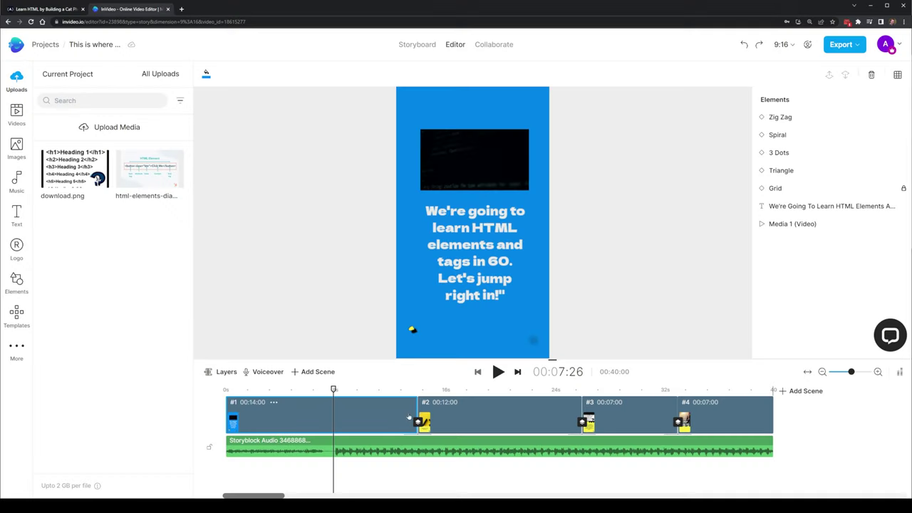
# Shorten scene 1 to 00:07:27 on the editor timeline and return the playhead to the start.
pyautogui.moveTo(410, 418); pyautogui.dragTo(335, 407)
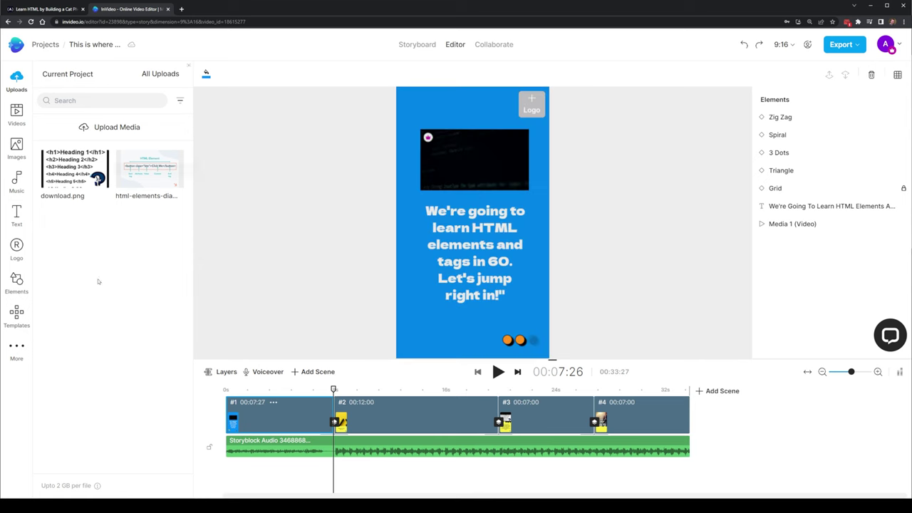
pyautogui.click(16, 212)
pyautogui.click(227, 390)
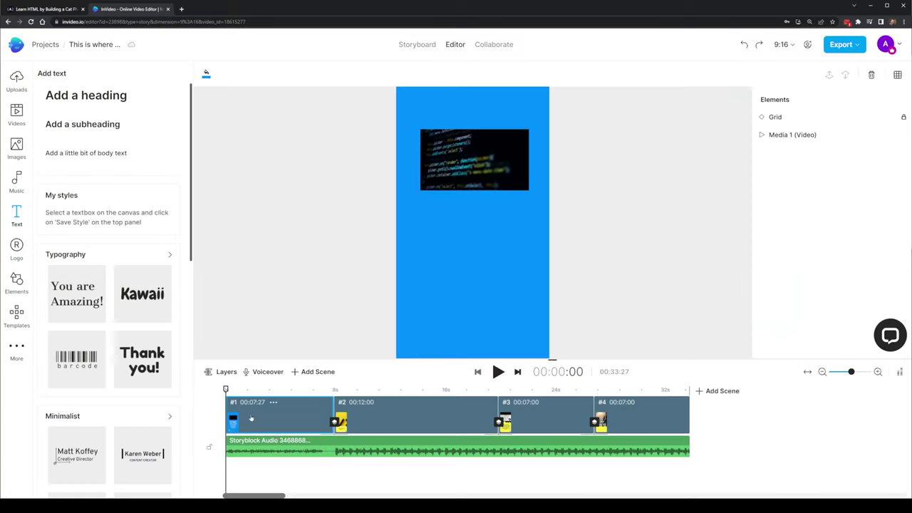
# Examine the background music's volume and fade settings and play the opening of scene 1.
pyautogui.click(280, 442)
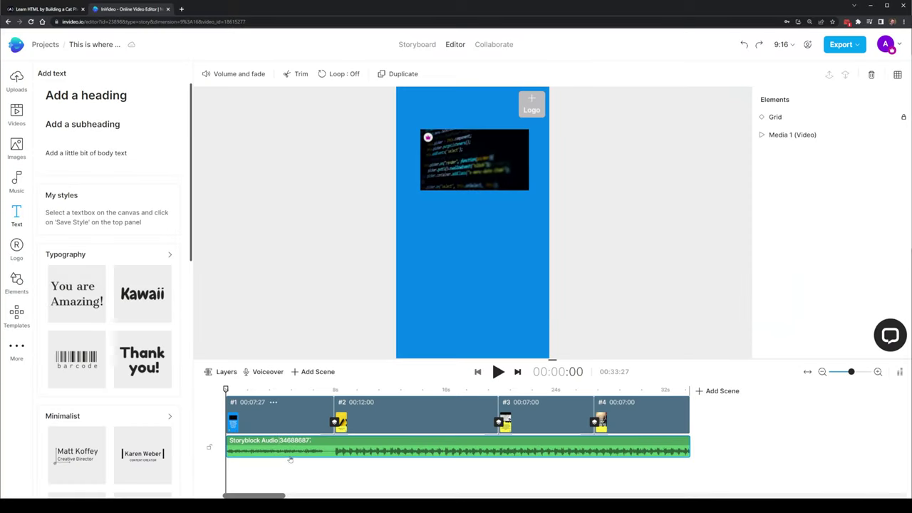
pyautogui.rightClick(289, 452)
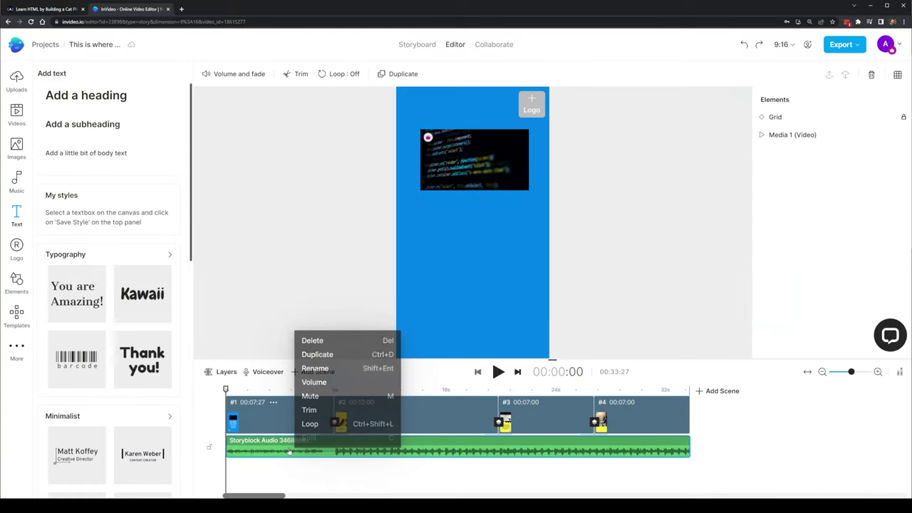
pyautogui.click(342, 382)
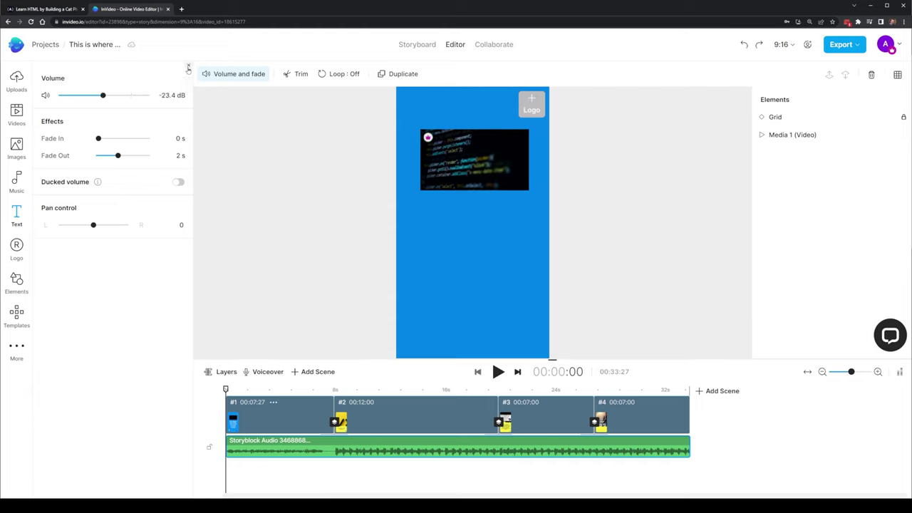
pyautogui.click(189, 68)
pyautogui.press('space')
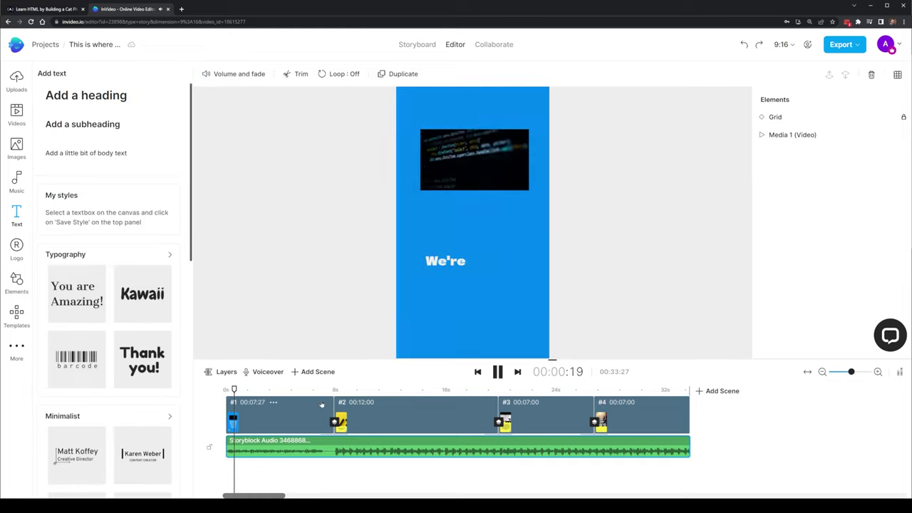
pyautogui.press('space')
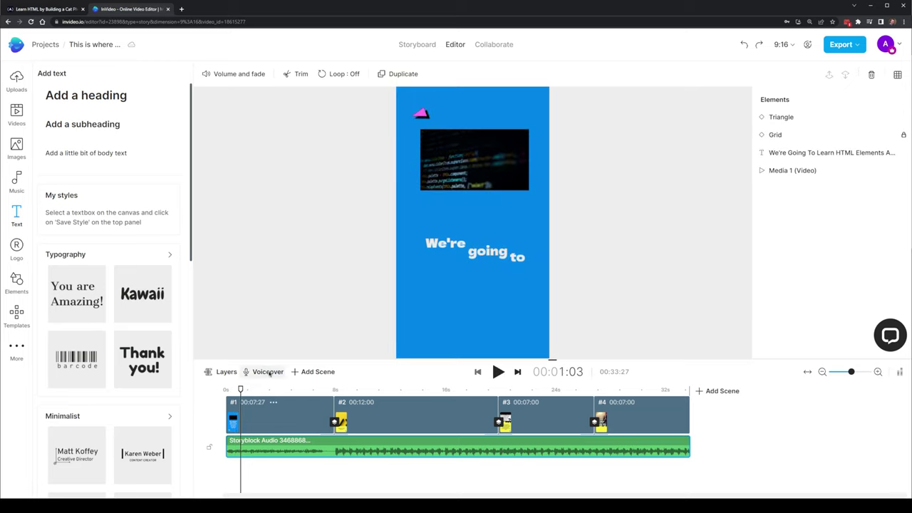
# Correct the scene 1 text to "60 seconds. Let's jump right in!" and add an automated text-to-speech voiceover for it.
pyautogui.click(268, 372)
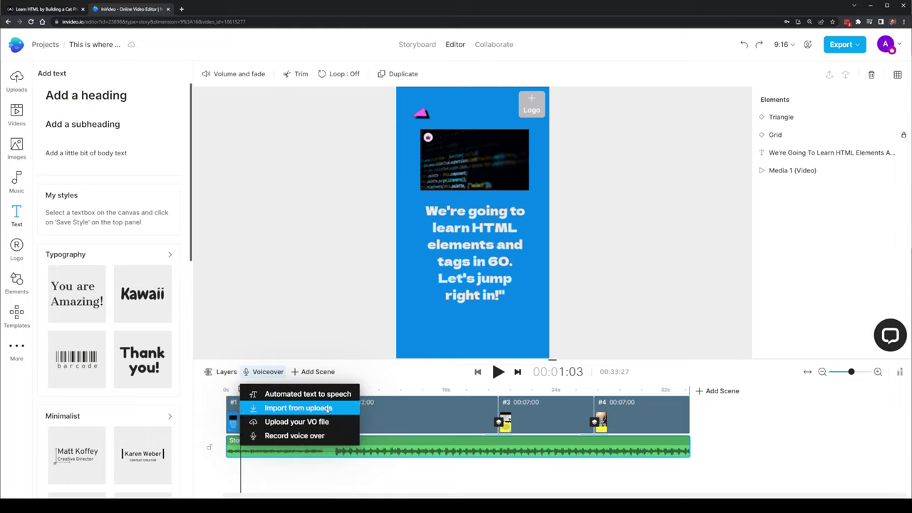
pyautogui.click(299, 394)
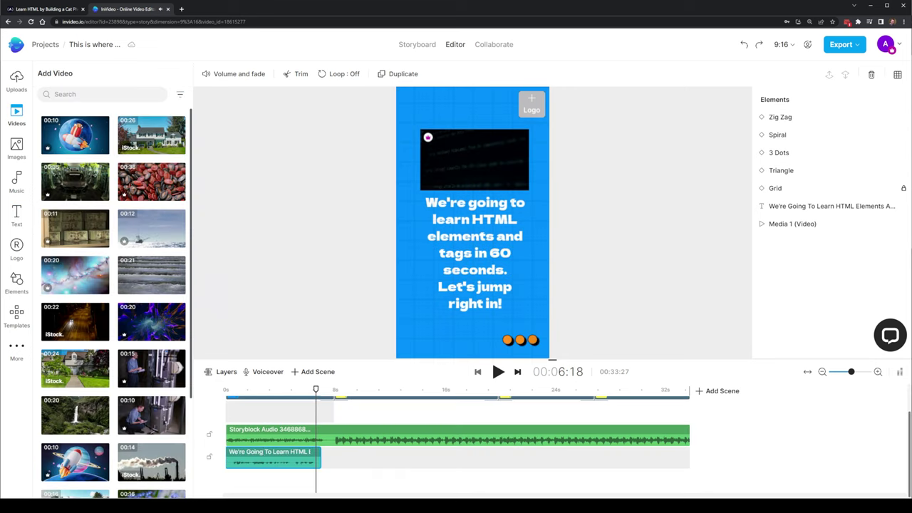
pyautogui.click(229, 400)
pyautogui.press('space')
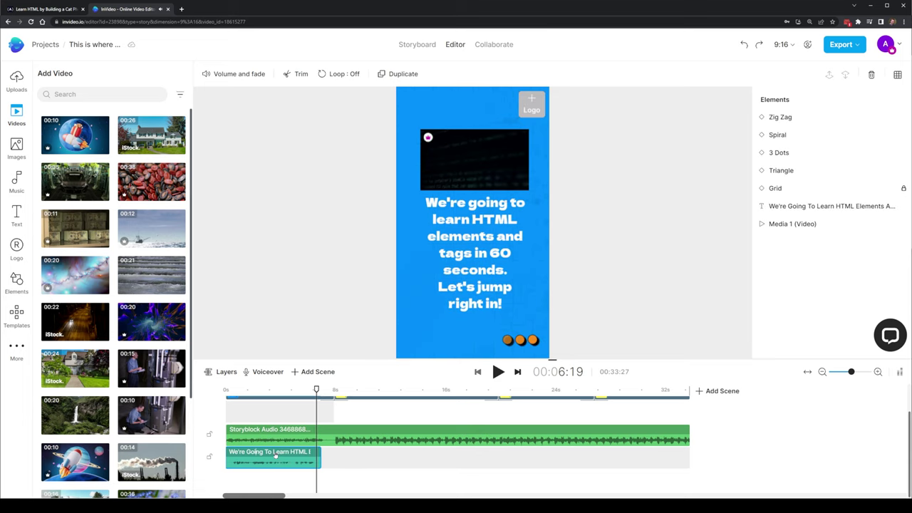
# Delete the automated voiceover and replace it with a microphone-recorded one starting at the beginning of scene 1.
pyautogui.click(258, 413)
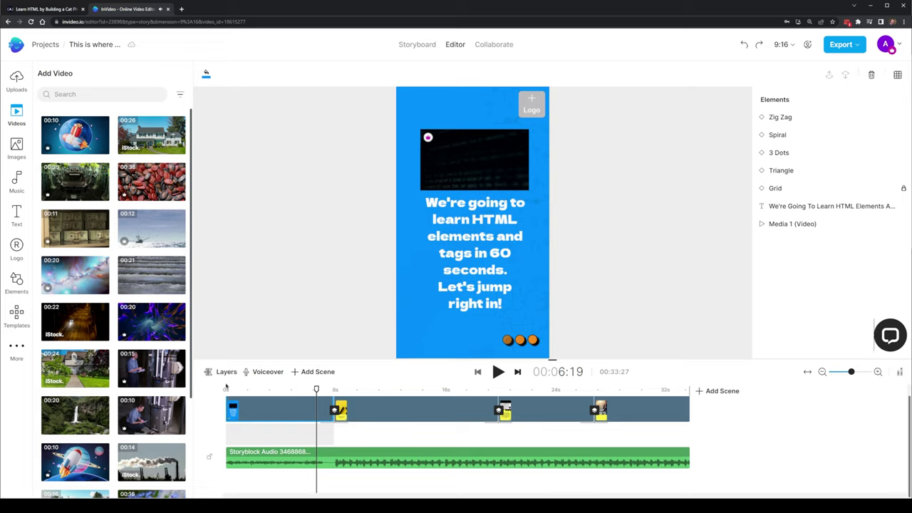
pyautogui.moveTo(316, 390); pyautogui.dragTo(212, 390)
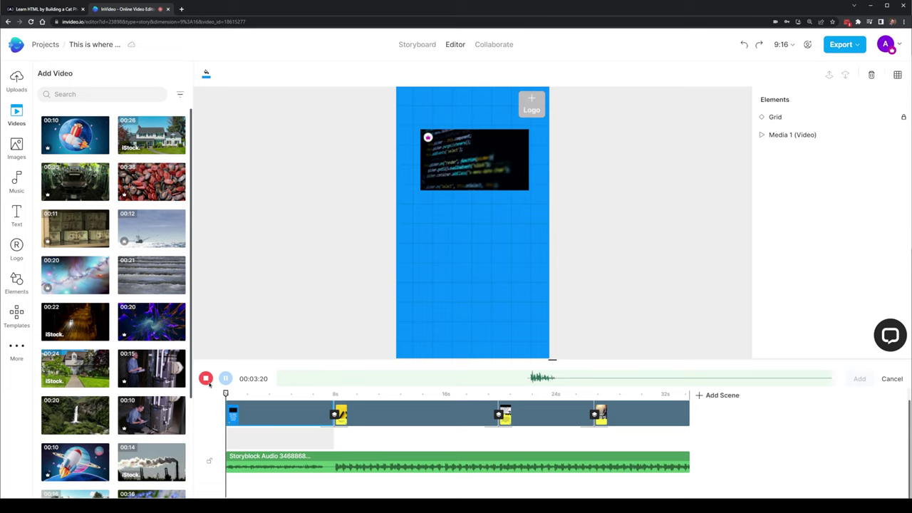
pyautogui.click(206, 379)
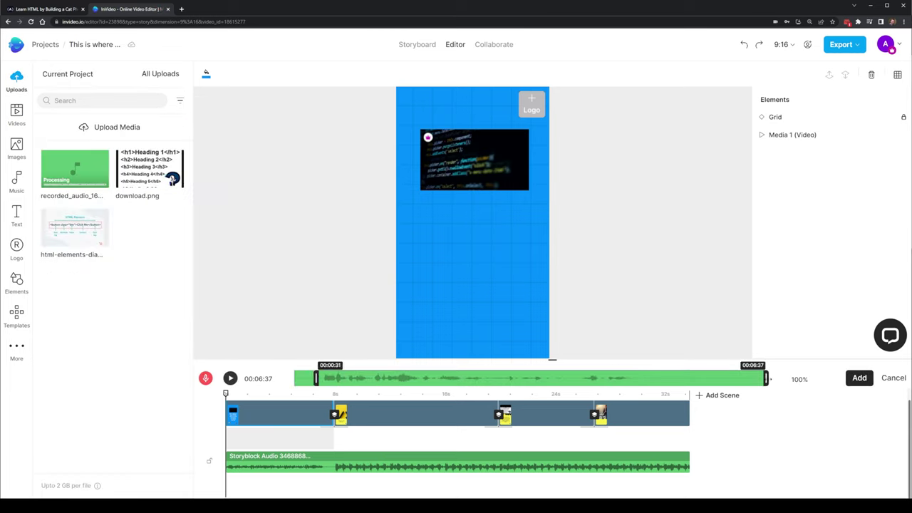
pyautogui.click(860, 378)
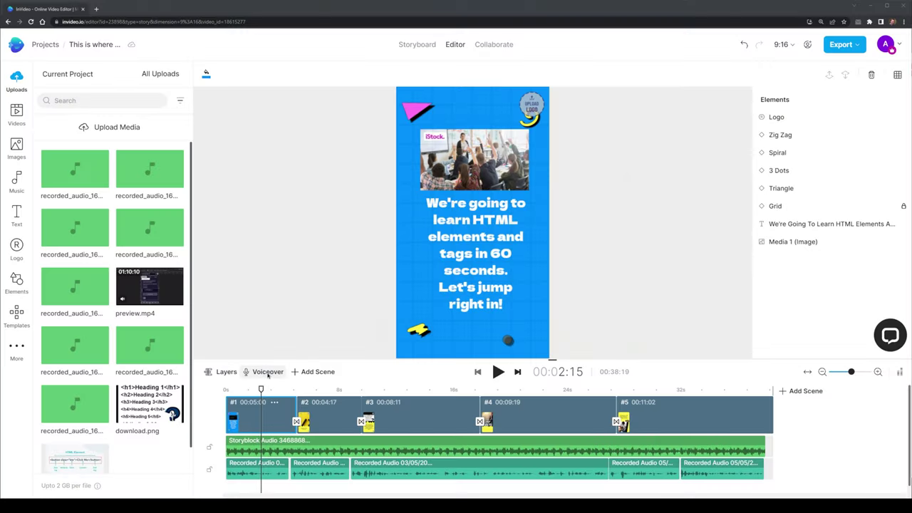
# Generate and preview an automated voiceover of the scene 1 text using Realistic (New), Australian English and the Maxwell voice.
pyautogui.click(268, 372)
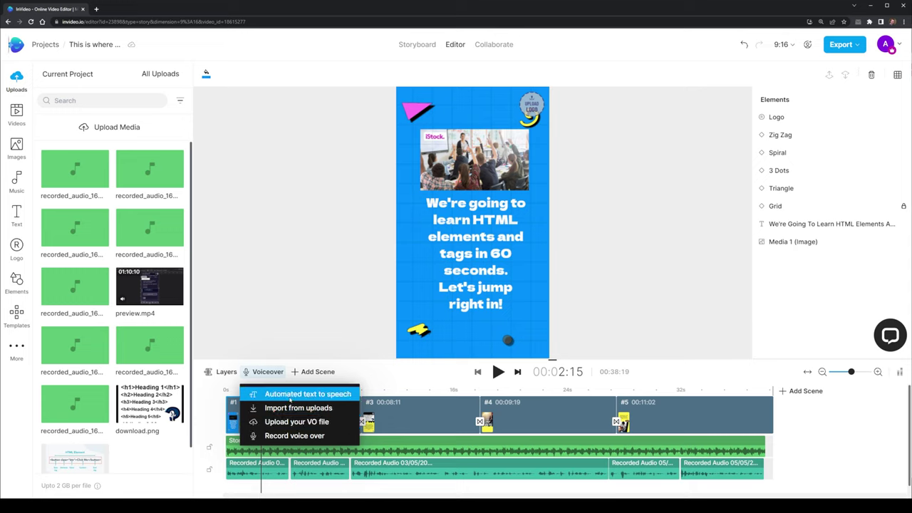
pyautogui.click(289, 394)
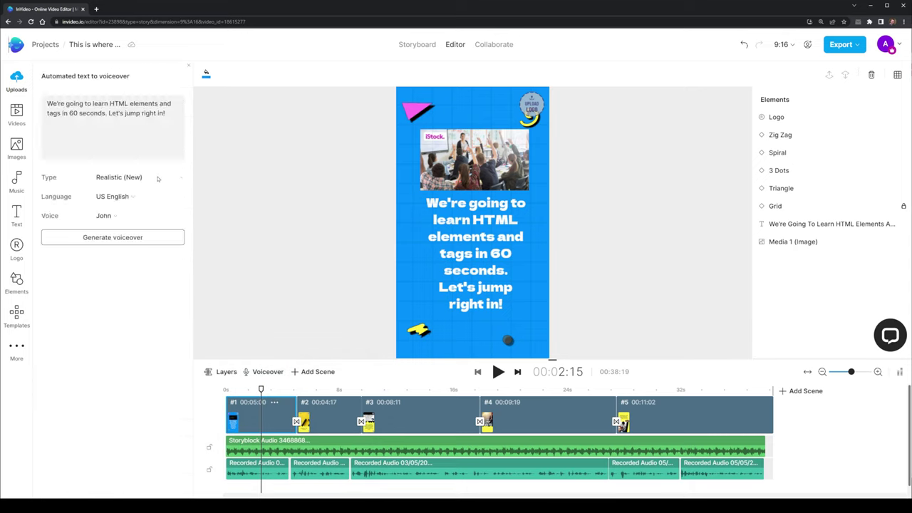
pyautogui.click(155, 180)
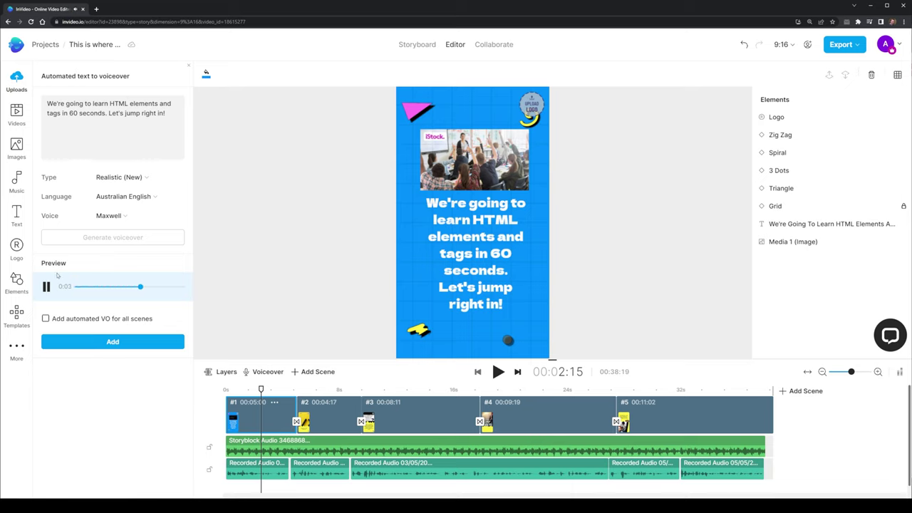
pyautogui.click(107, 220)
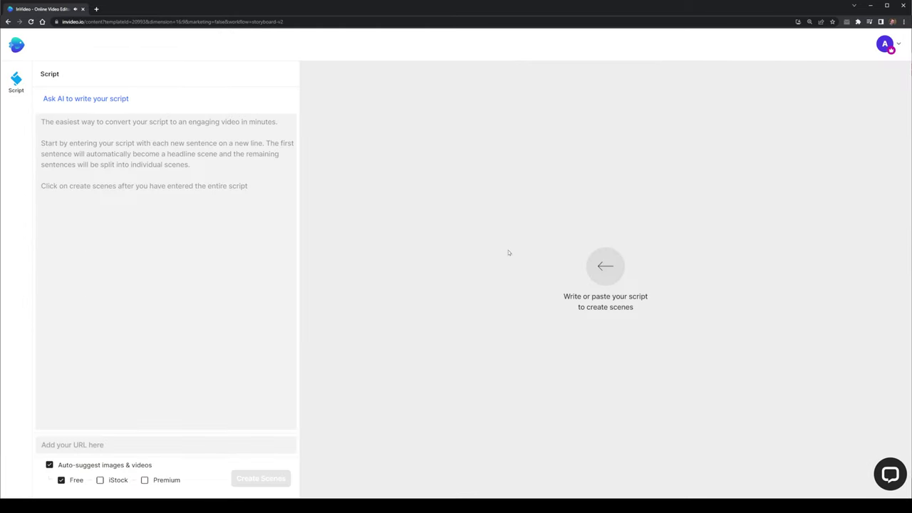
# Generate an AI-written script from the prompt "How to use HTML elements in 60 seconds" and look through the text.
pyautogui.click(156, 166)
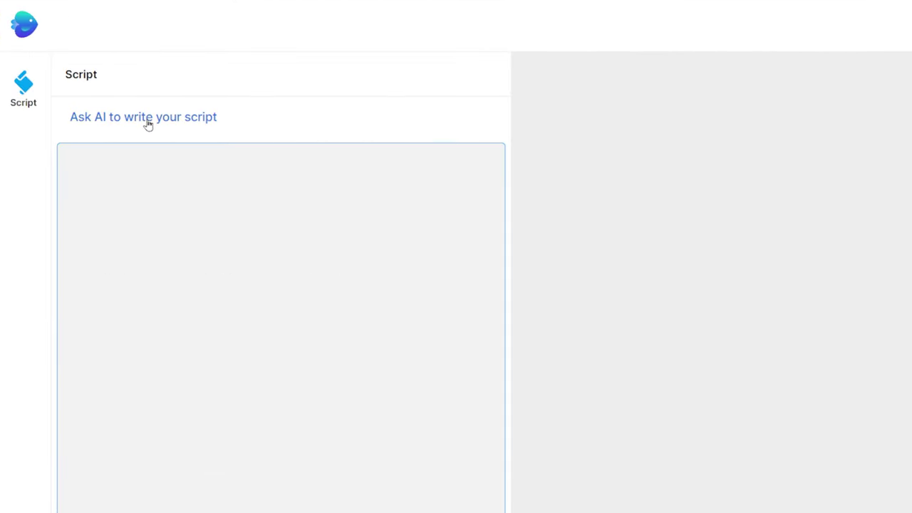
pyautogui.click(148, 121)
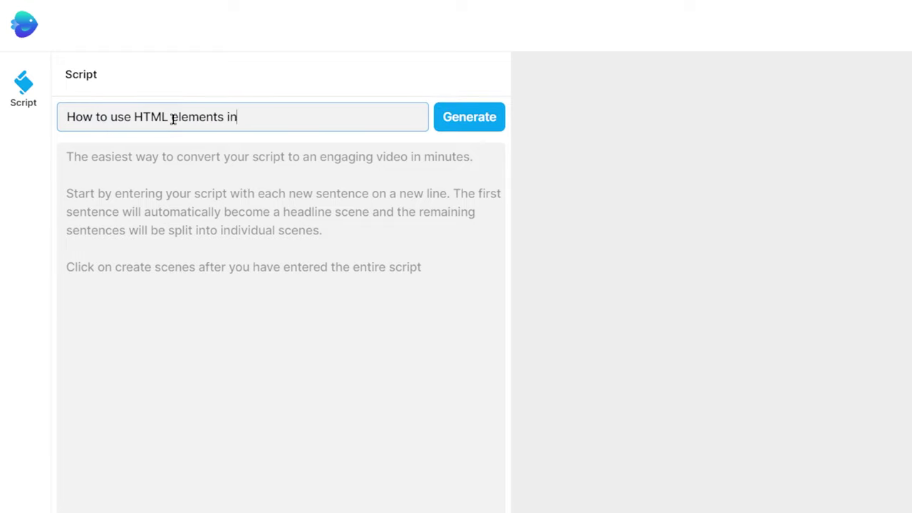
pyautogui.write('60 seconds')
pyautogui.press('Return')
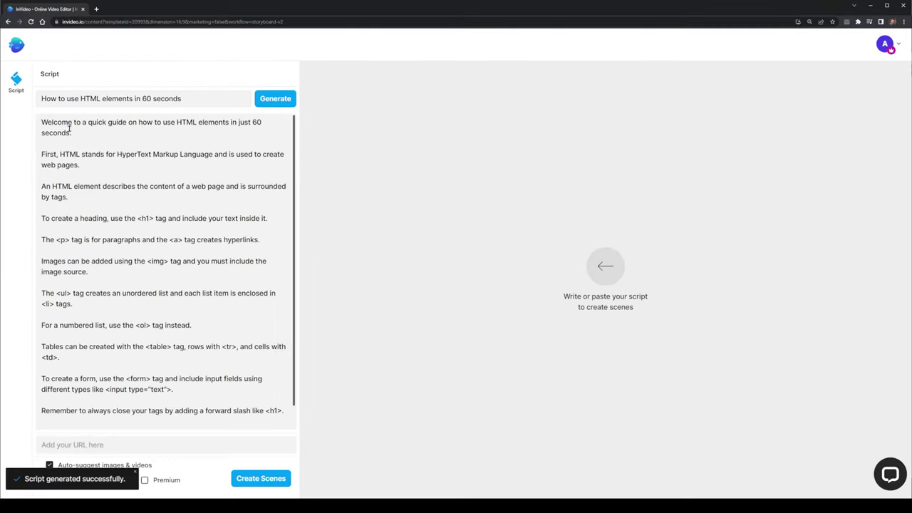
pyautogui.scroll(-1, 294, 150)
pyautogui.scroll(1, 292, 157)
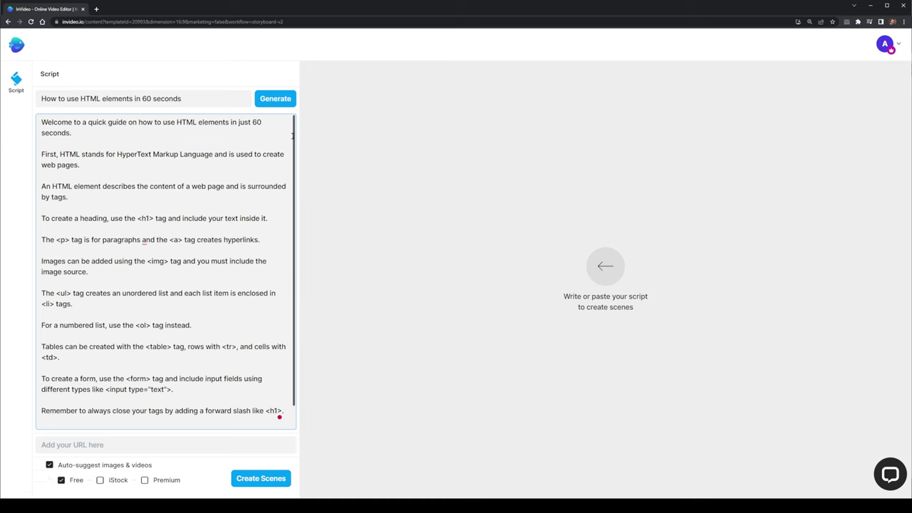
# Create scenes from the generated script with auto-suggested free media and review them down to scene 4's heading text.
pyautogui.click(262, 479)
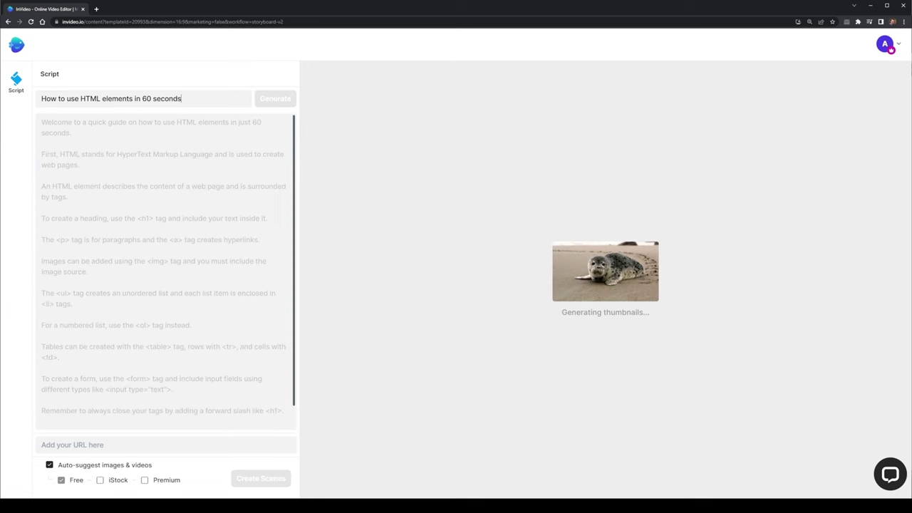
pyautogui.scroll(-4, 636, 273)
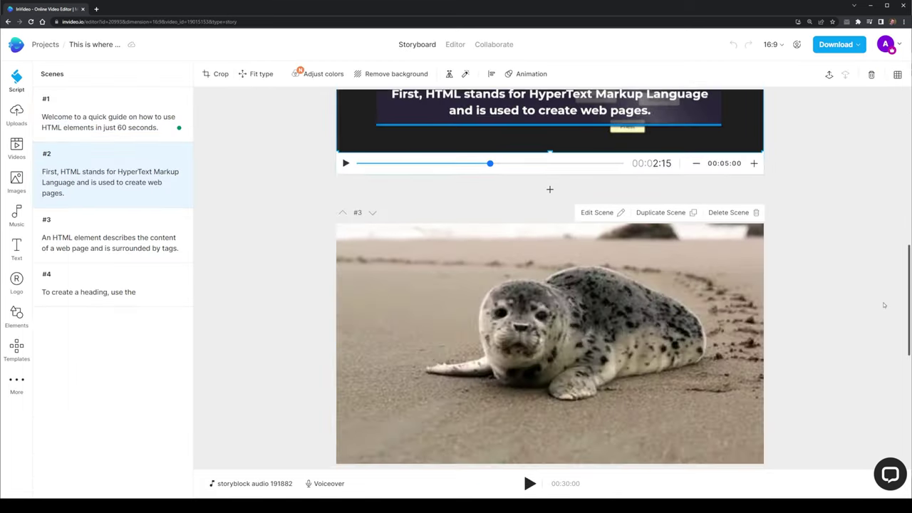
pyautogui.scroll(-1, 875, 315)
pyautogui.scroll(-4, 599, 376)
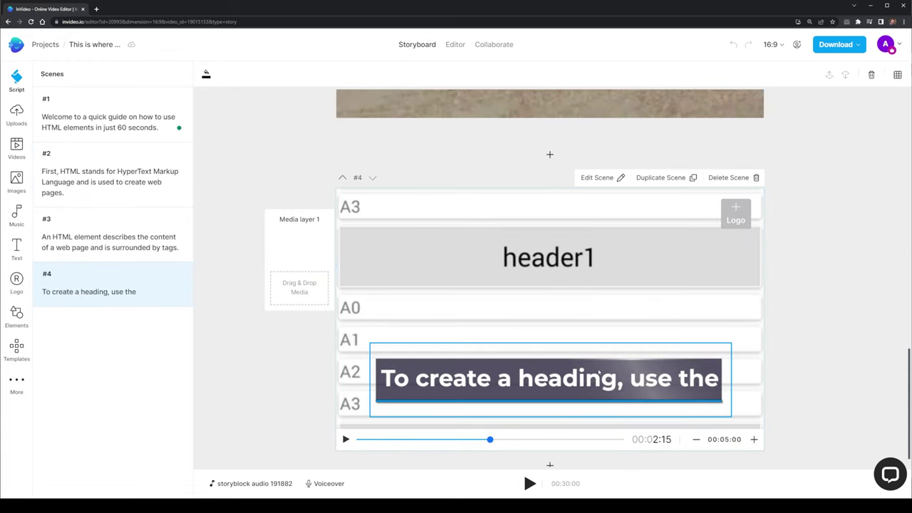
pyautogui.click(684, 383)
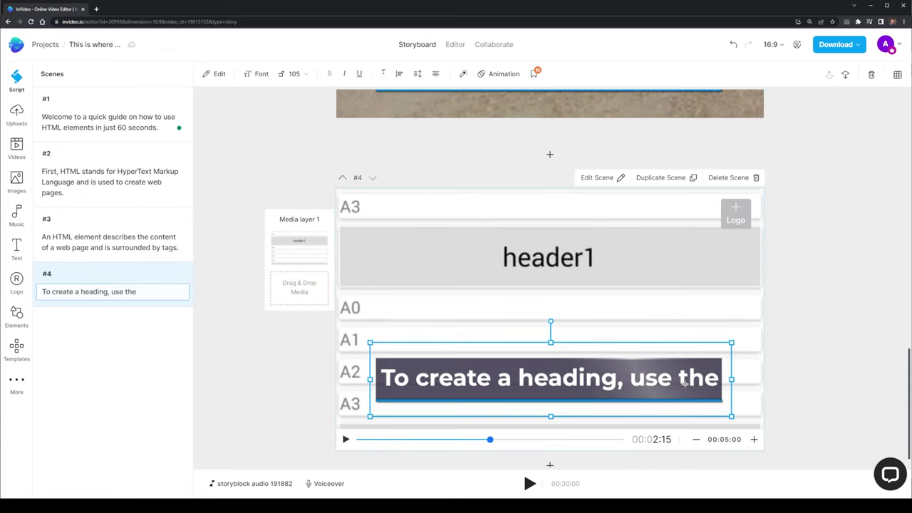
pyautogui.click(828, 372)
pyautogui.scroll(3, 827, 372)
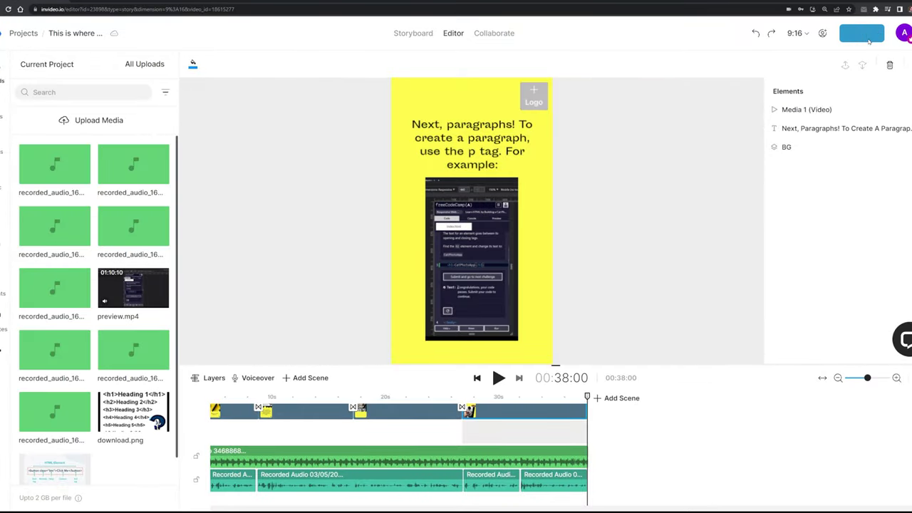
# Download the finished 9:16 HTML video and start a video upload in YouTube Studio.
pyautogui.click(866, 37)
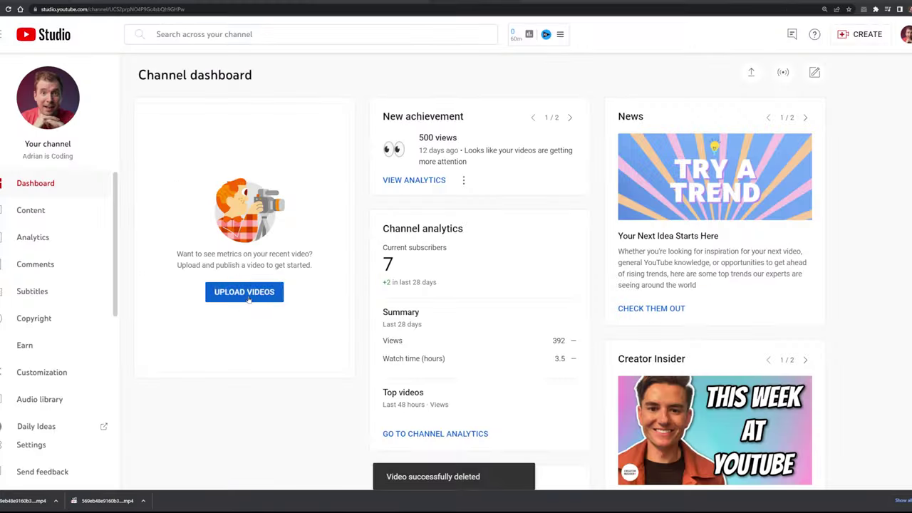
pyautogui.click(245, 292)
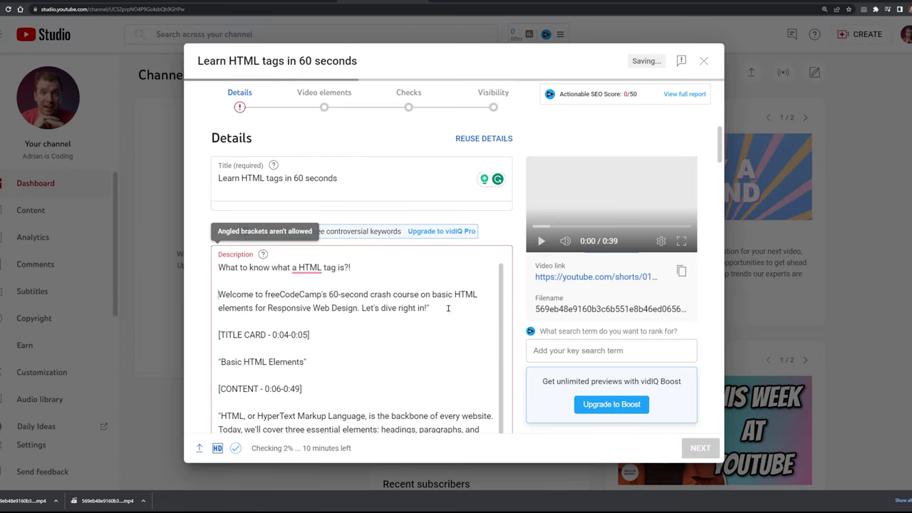
# Clean up the video description by removing the welcome paragraph, the title card and content timing markers, and the quotes around "Basic HTML Elements".
pyautogui.moveTo(310, 335); pyautogui.dragTo(218, 295)
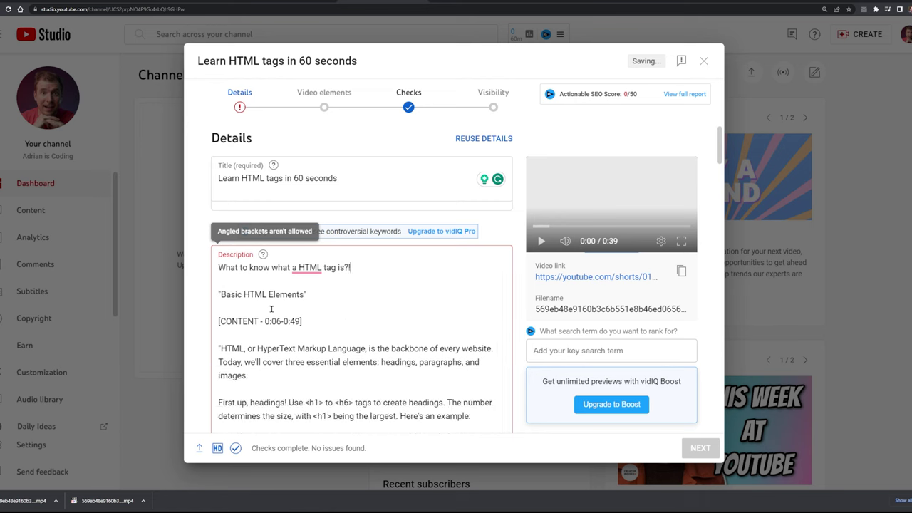
pyautogui.moveTo(218, 267); pyautogui.dragTo(302, 322)
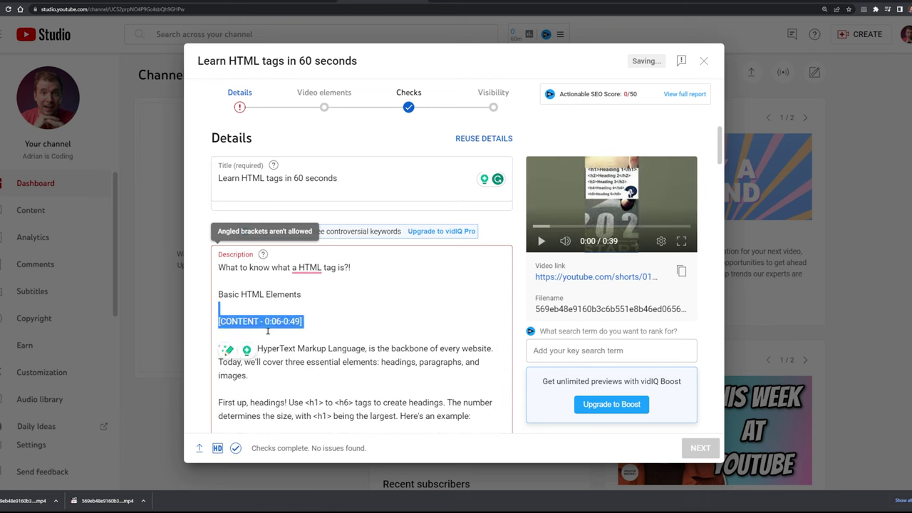
pyautogui.scroll(-1, 255, 375)
pyautogui.moveTo(258, 282); pyautogui.dragTo(226, 271)
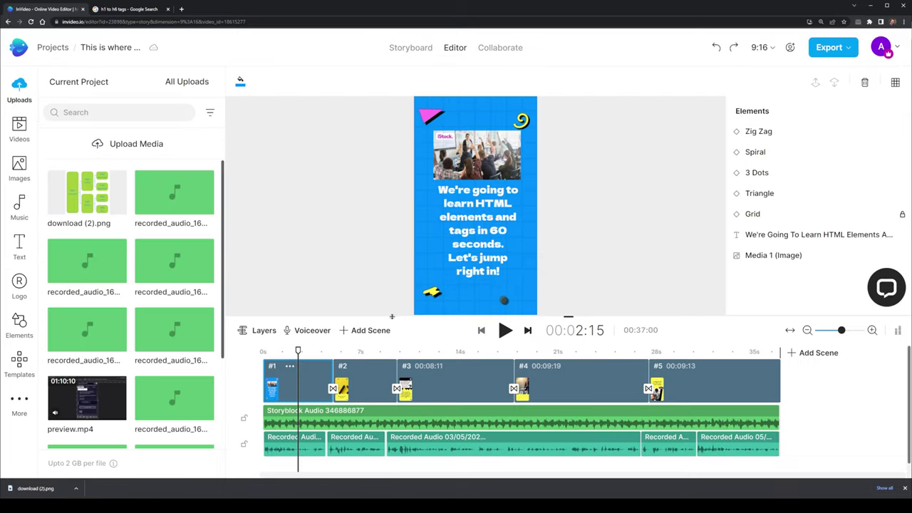
pyautogui.moveTo(392, 316); pyautogui.dragTo(416, 418)
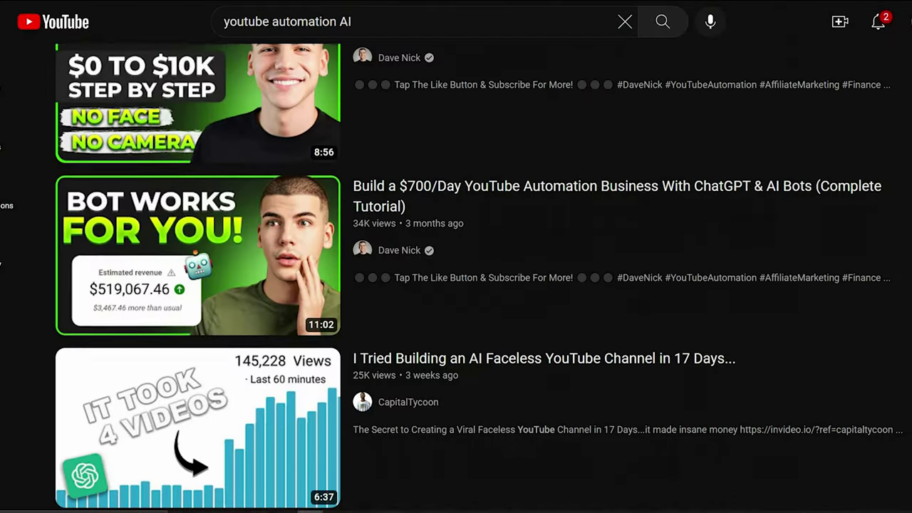
pyautogui.scroll(-5, 474, 278)
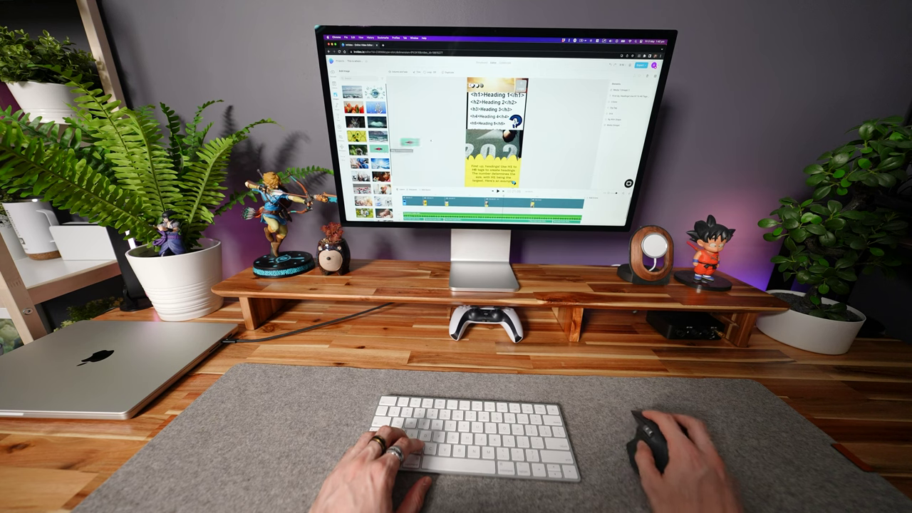
pyautogui.moveTo(410, 143); pyautogui.dragTo(491, 142)
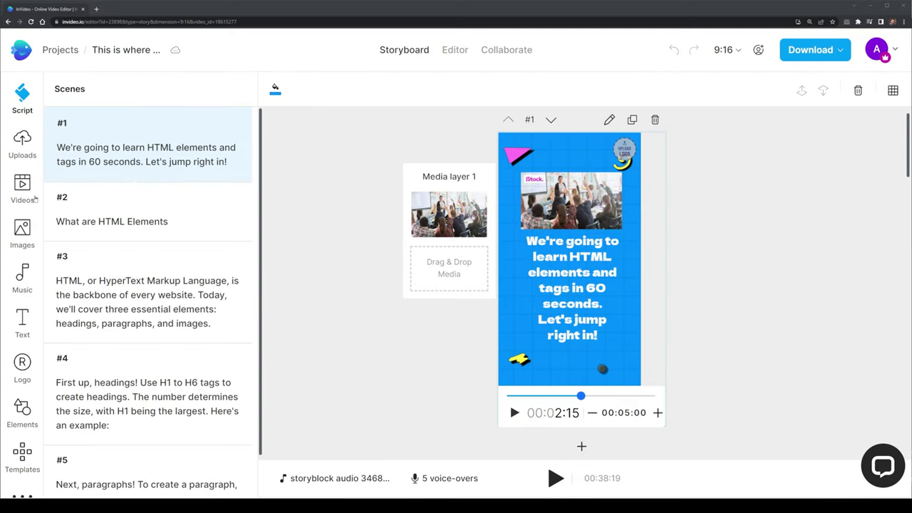
# Browse the stock videos available for the portrait HTML project.
pyautogui.click(22, 189)
pyautogui.scroll(-2, 254, 144)
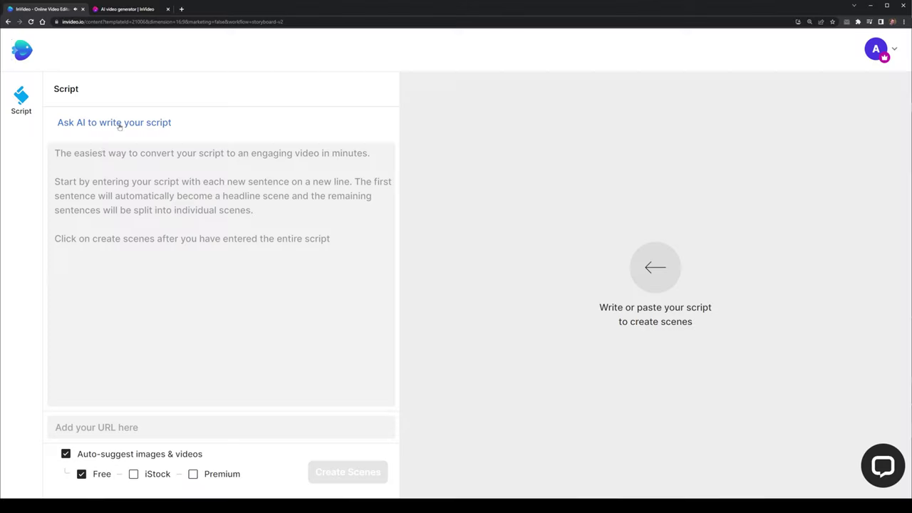
# Generate an AI-written script from the prompt "Build a detailed summary of how to start a programming journey".
pyautogui.click(126, 122)
pyautogui.write('Build a detailed summary of how to start a programming journey')
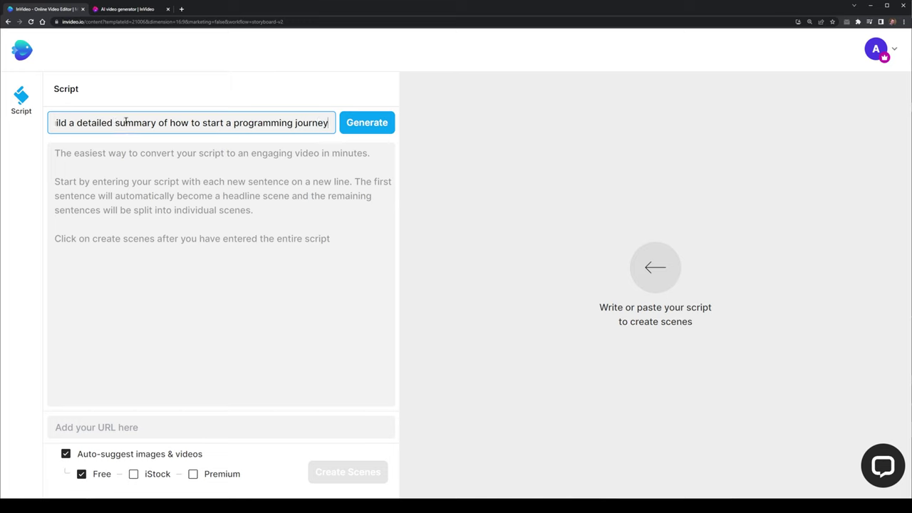
pyautogui.click(361, 131)
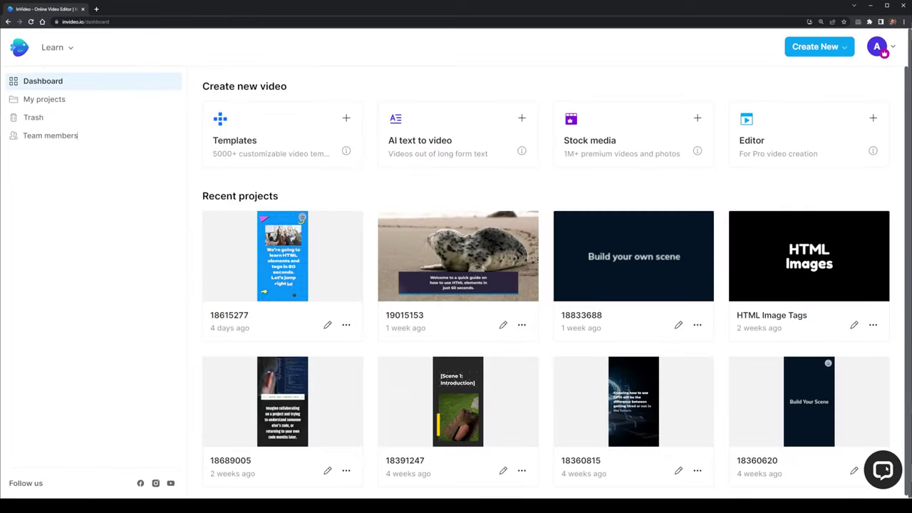
# Ask the live support chat how to duplicate a previous project and read the support agent's reply.
pyautogui.click(883, 467)
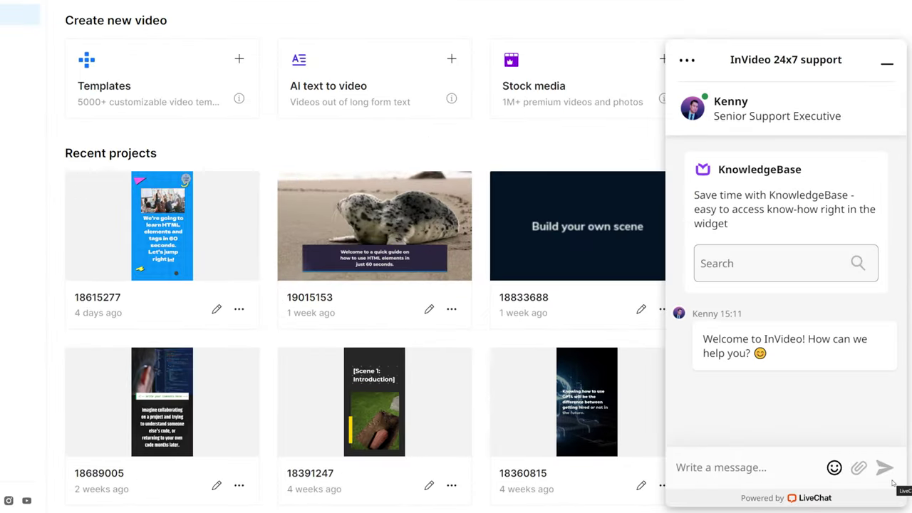
pyautogui.write('I want to figure how how to duplicate a previous pro')
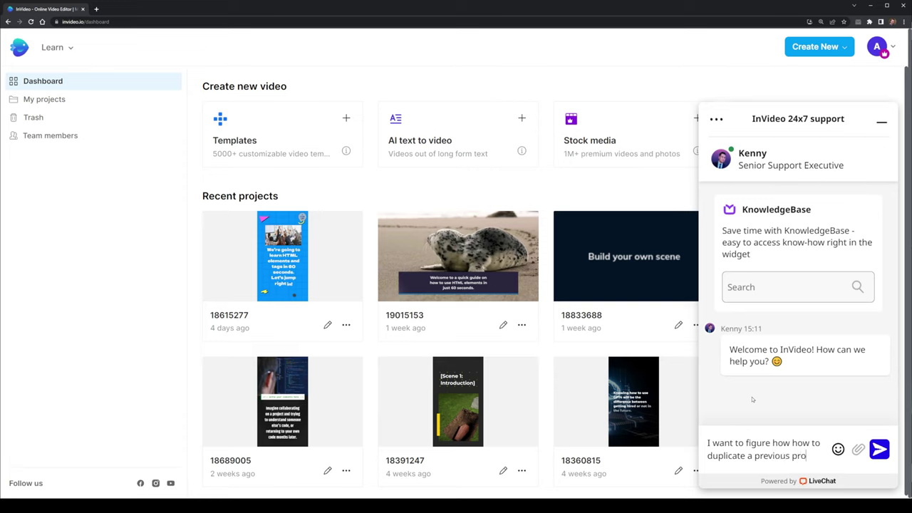
pyautogui.write('ject?')
pyautogui.press('Return')
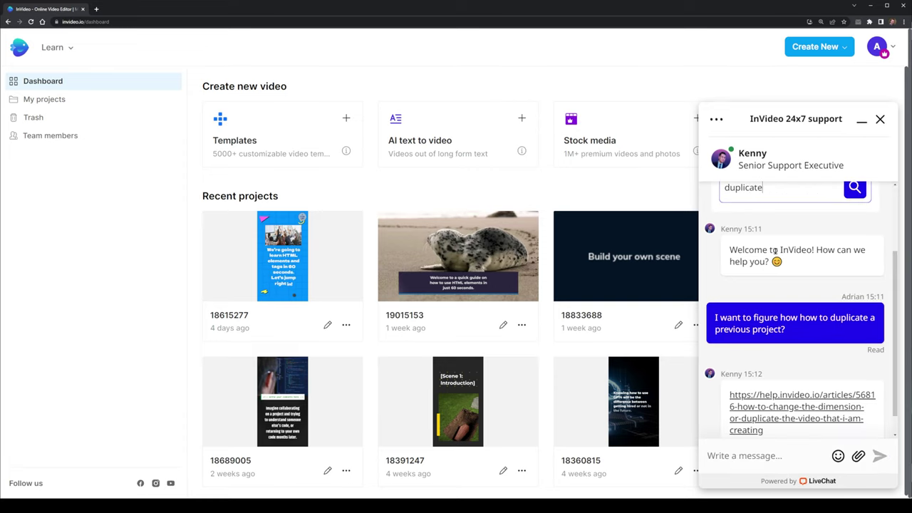
pyautogui.scroll(-2, 798, 300)
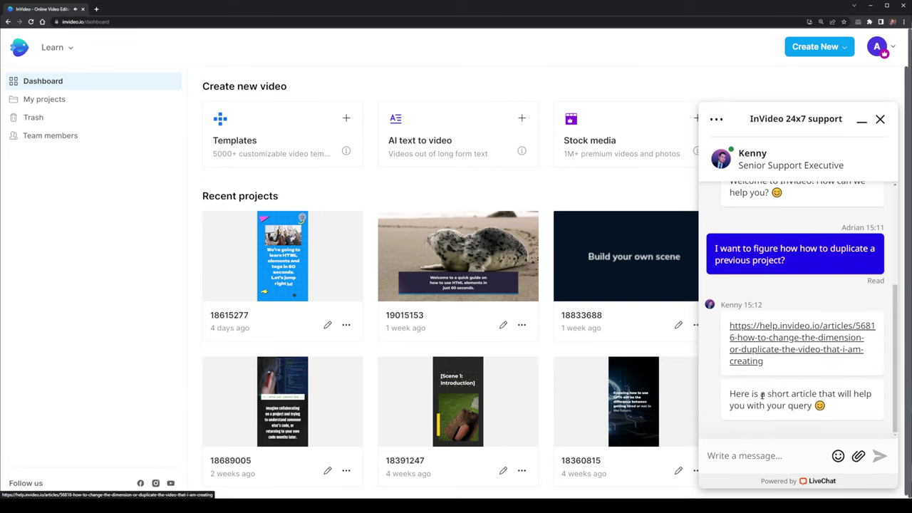
pyautogui.moveTo(730, 393); pyautogui.dragTo(827, 406)
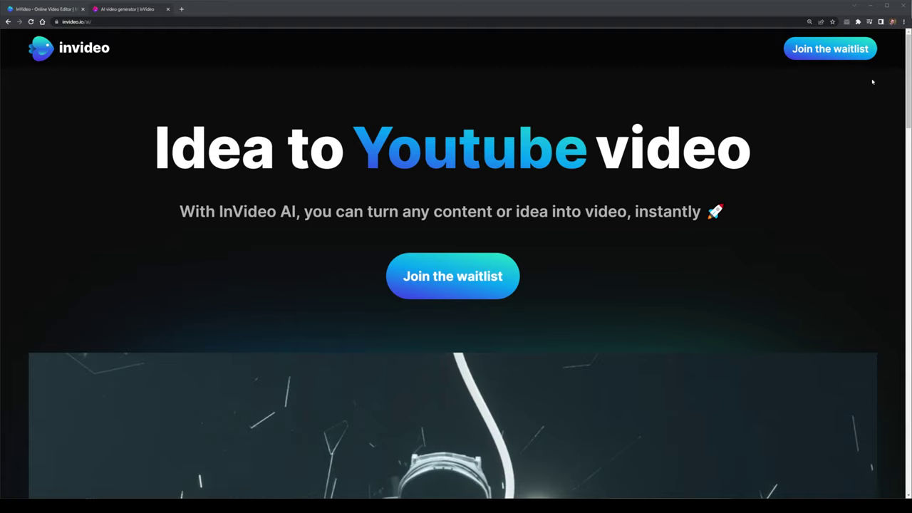
# Look over the InVideo AI waitlist page and play its demo video.
pyautogui.scroll(-3, 456, 285)
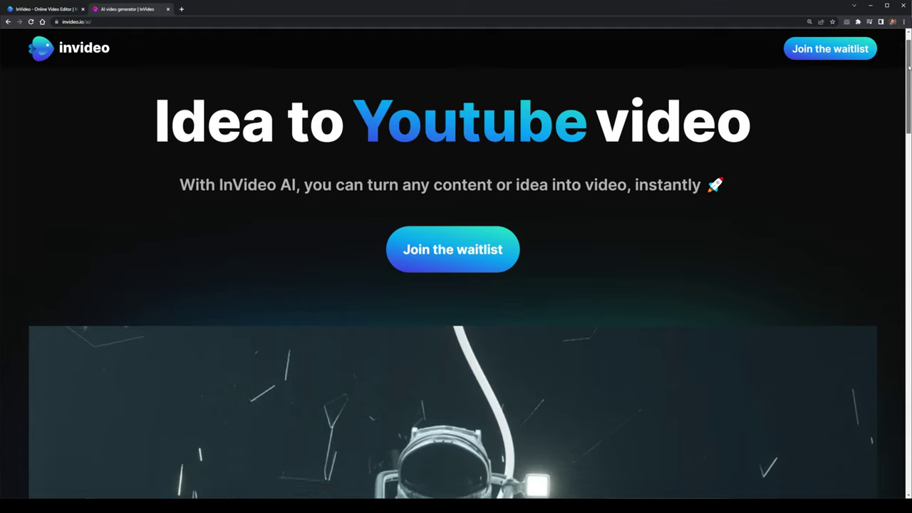
pyautogui.scroll(-2, 619, 196)
pyautogui.click(618, 197)
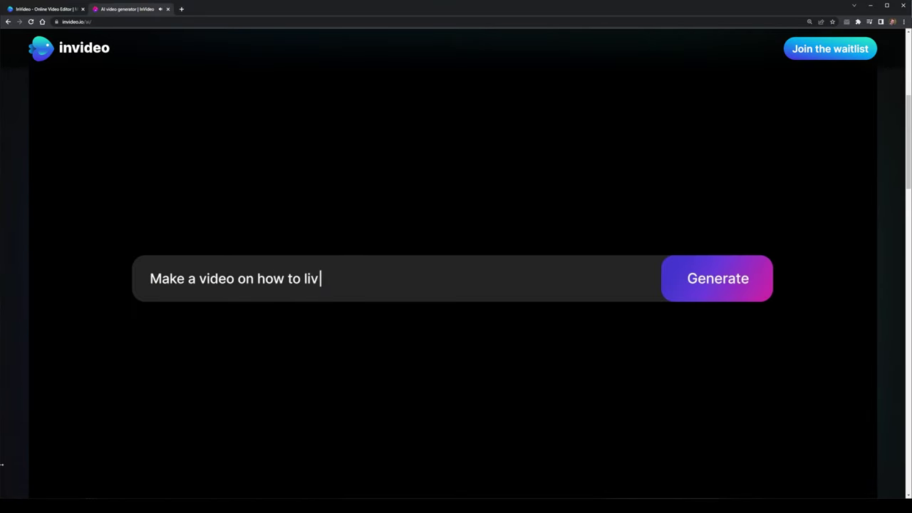